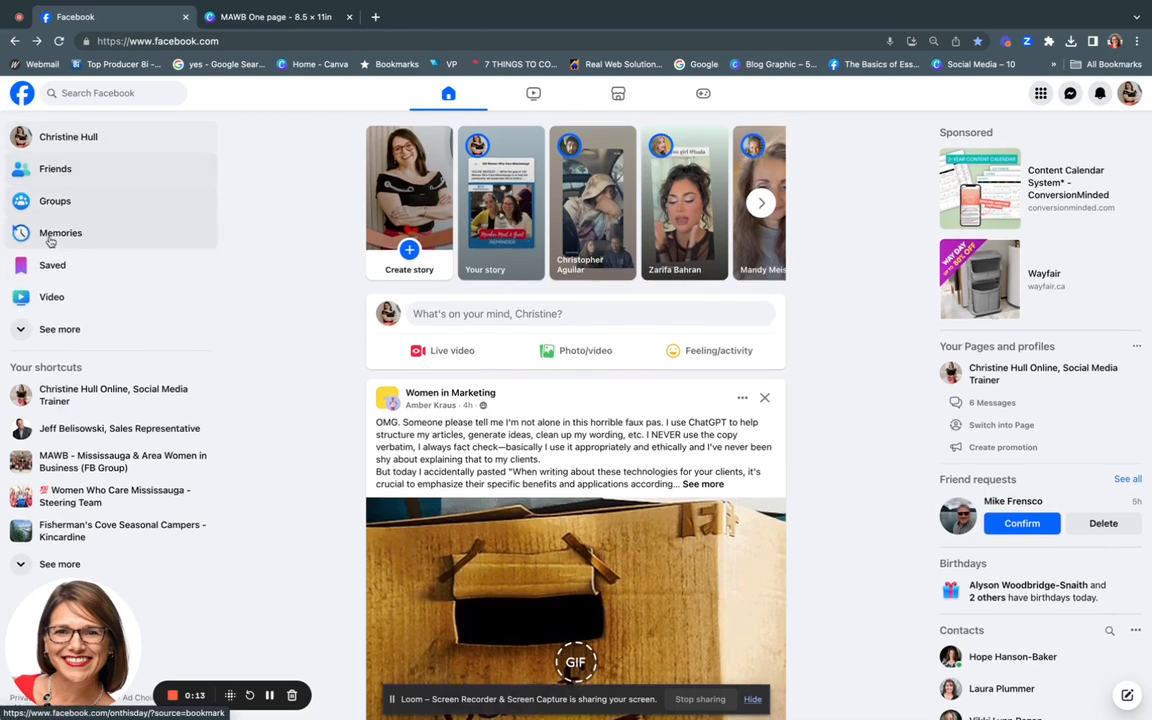
# Step: Open the Social Media Trainer business page from the Facebook home page shortcuts
pyautogui.click(22, 93)
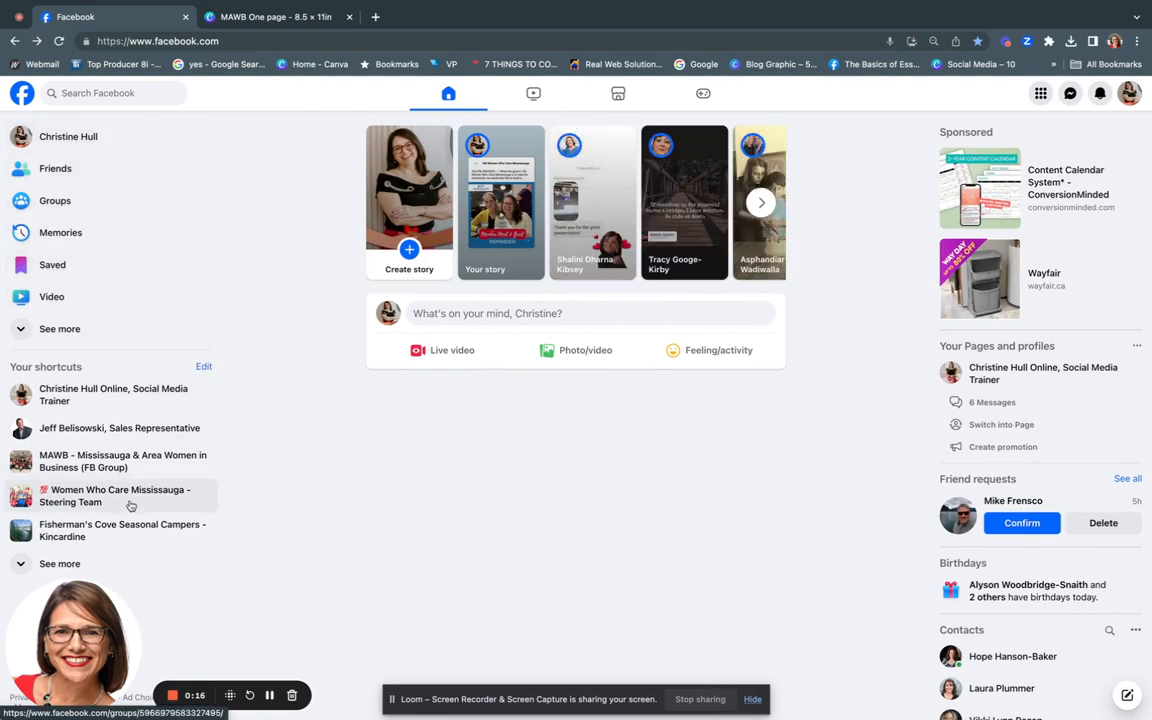
pyautogui.click(120, 391)
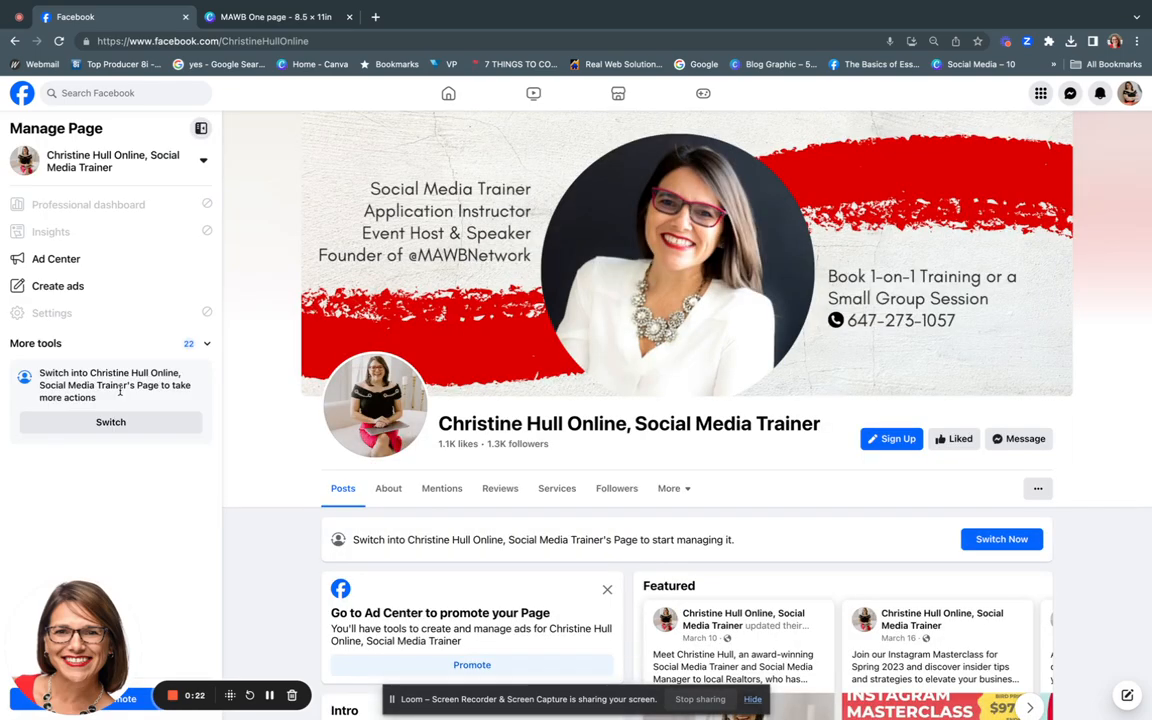
pyautogui.hotkey('ctrl', 'Left')
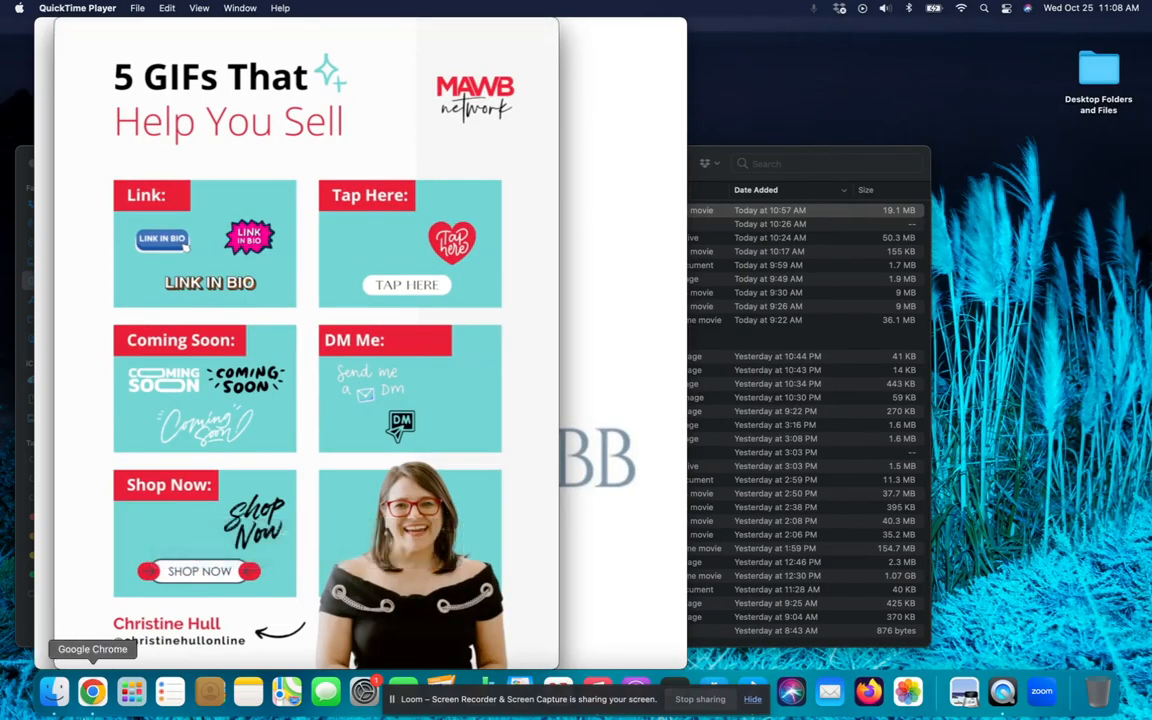
pyautogui.click(92, 705)
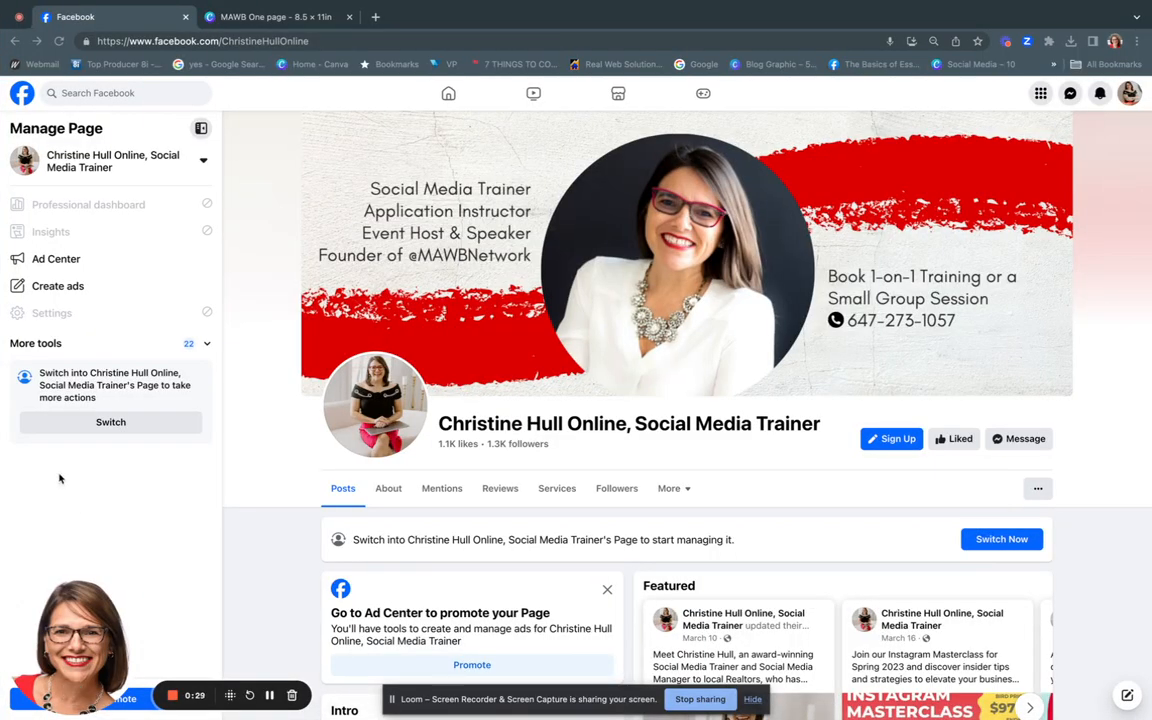
# Step: Switch from the personal profile into the Social Media Trainer page to manage it
pyautogui.scroll(-3, 260, 433)
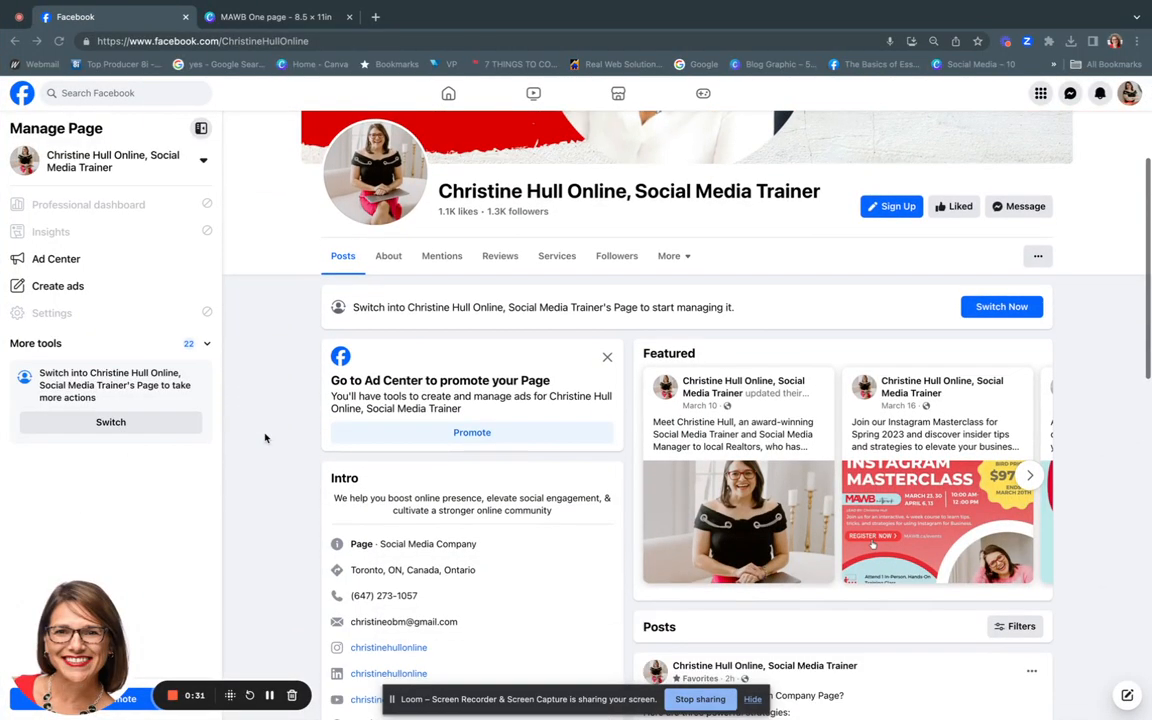
pyautogui.scroll(1, 265, 438)
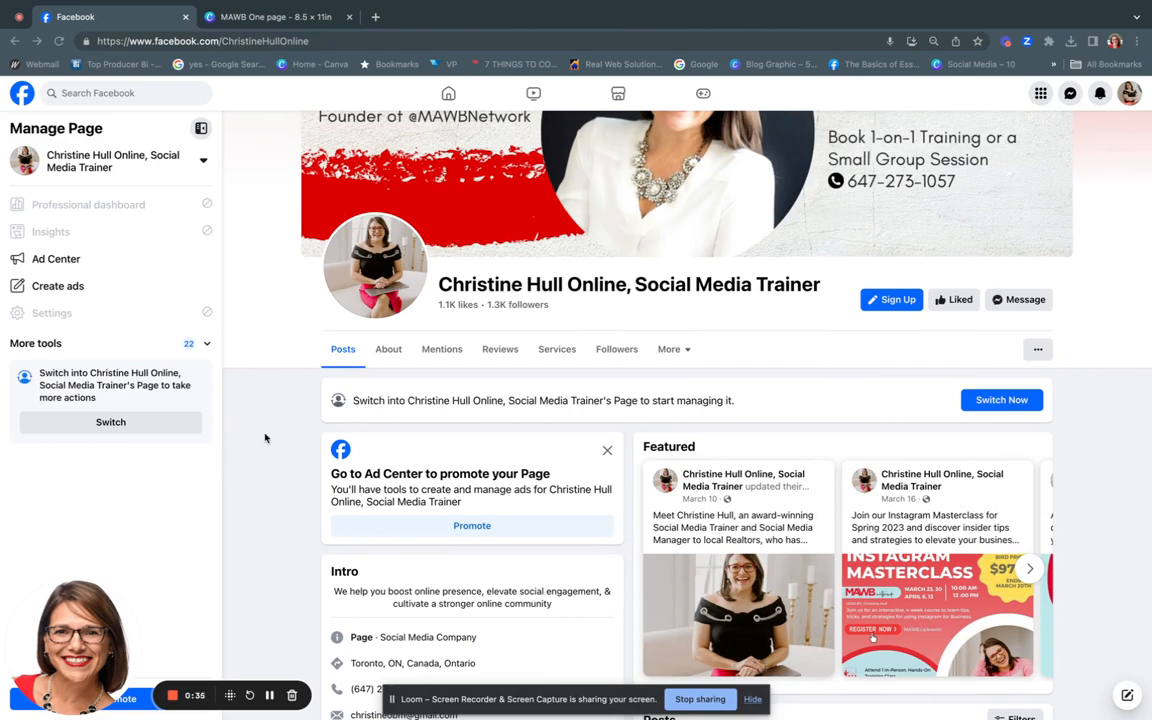
pyautogui.scroll(1, 265, 438)
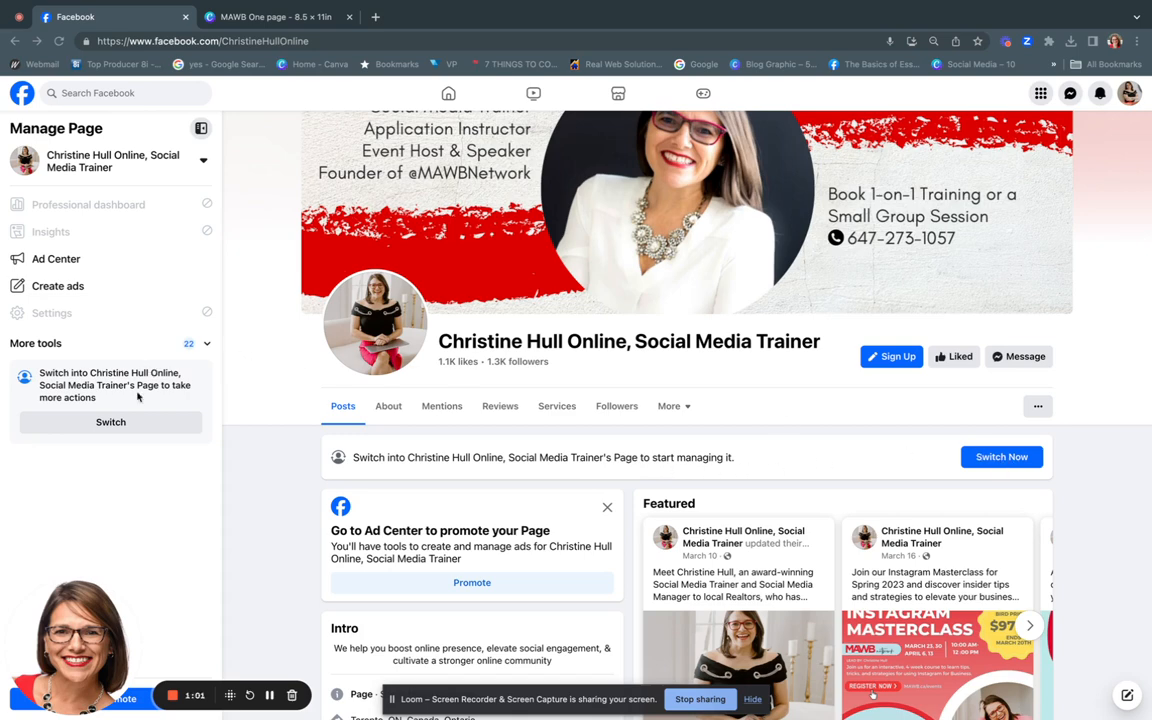
pyautogui.click(1010, 460)
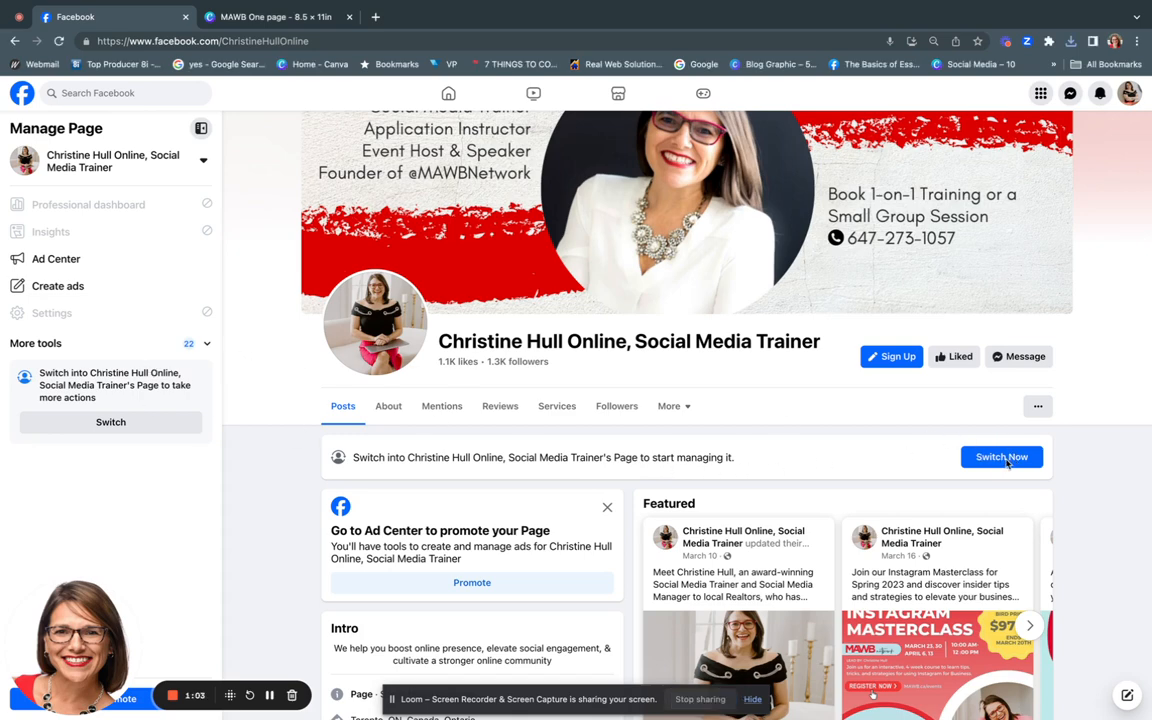
pyautogui.click(1005, 460)
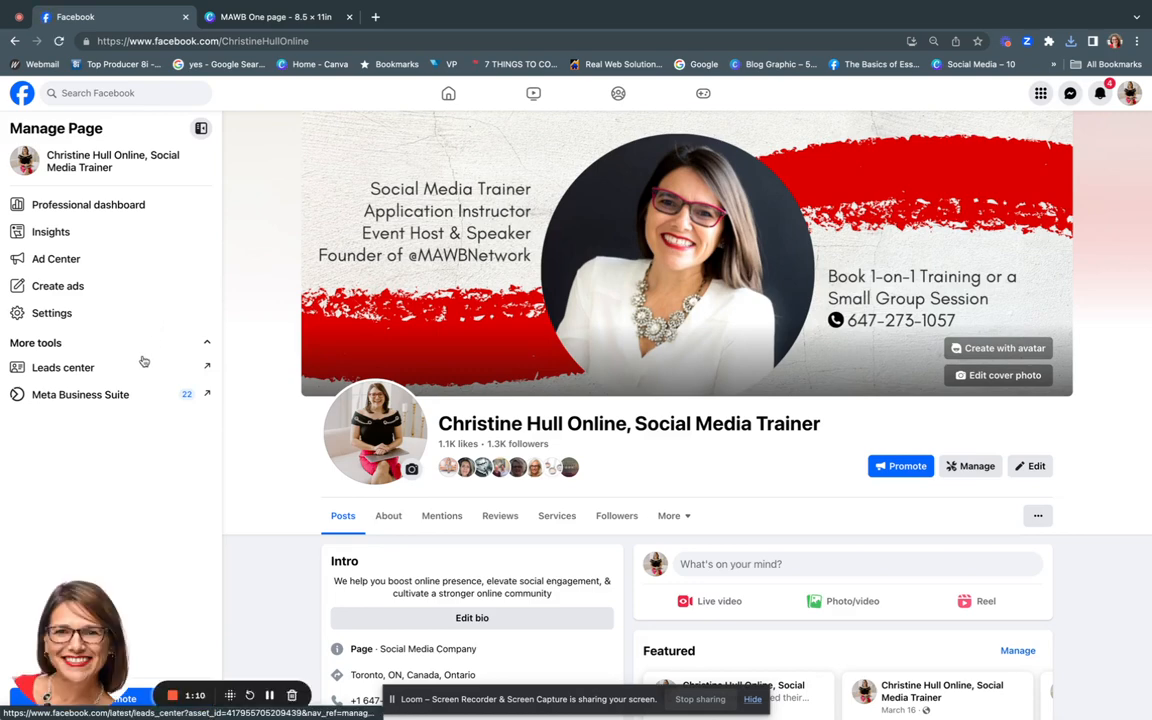
# Step: Open Meta Business Suite for the page and go to its Planner
pyautogui.scroll(-3, 143, 361)
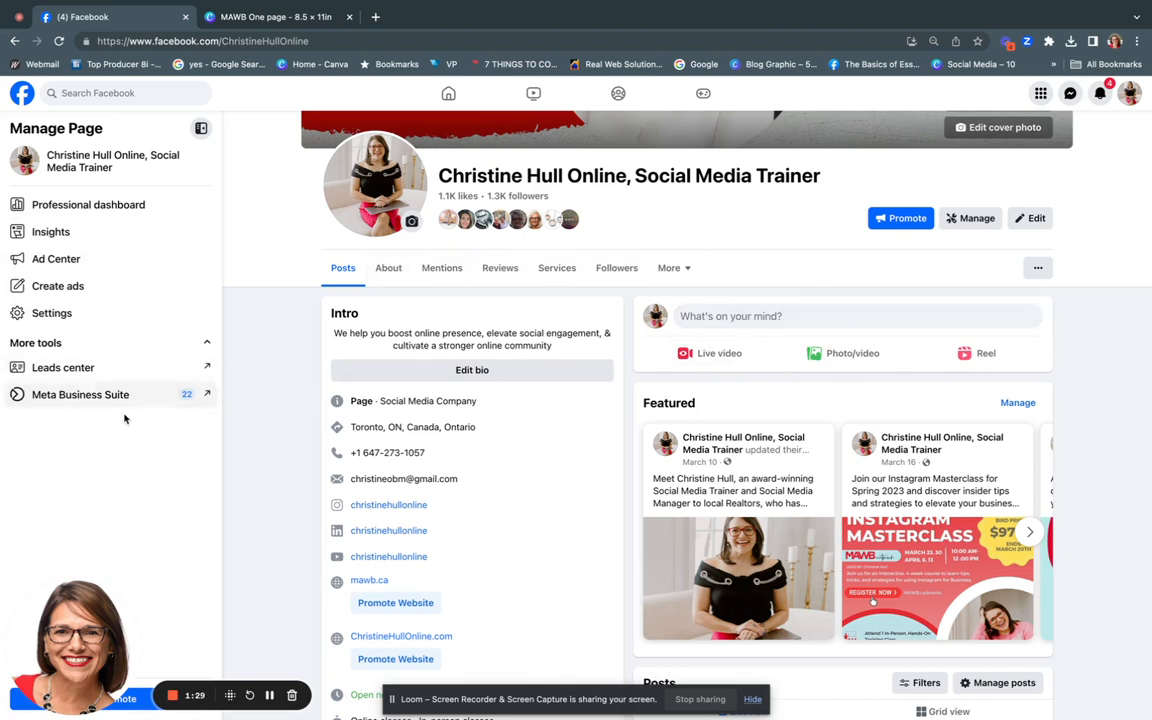
pyautogui.click(76, 397)
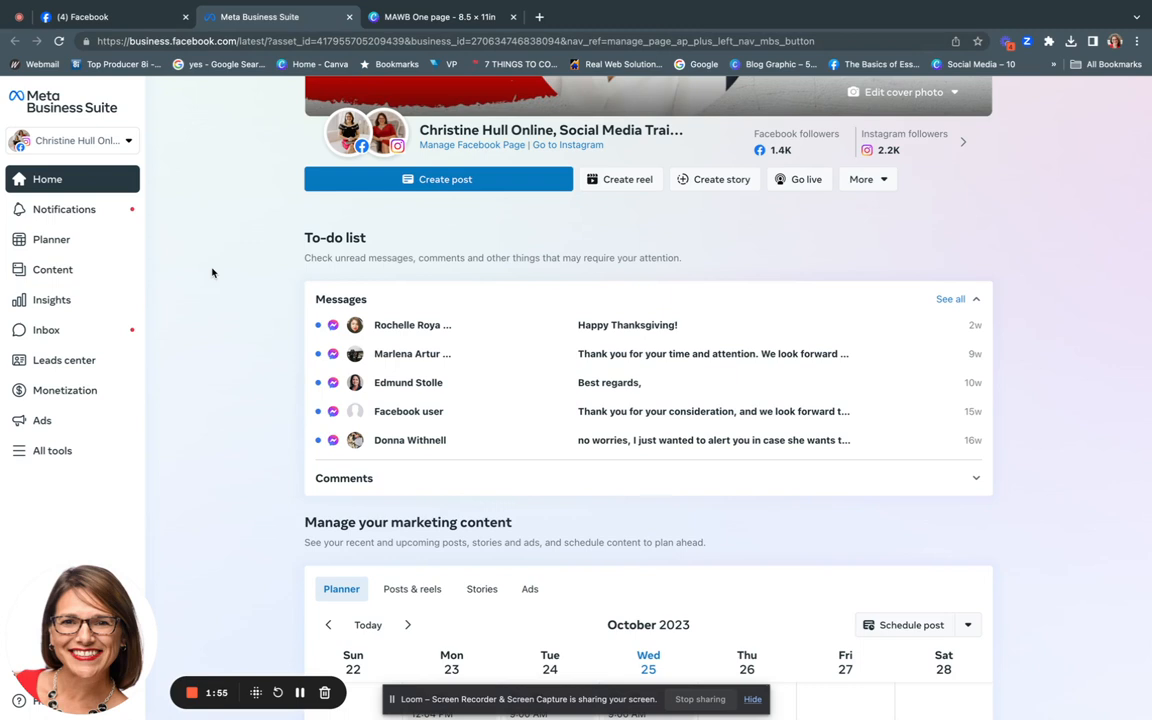
pyautogui.click(46, 252)
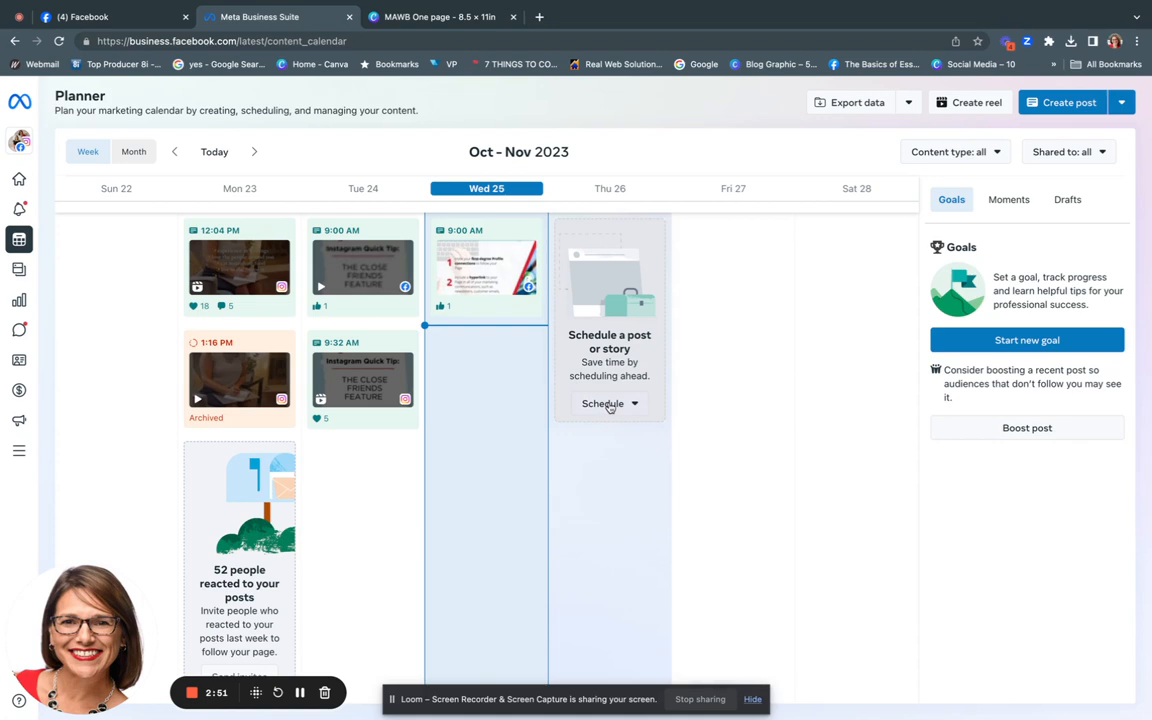
# Step: Start a scheduled post from the Thursday 26 slot and save its timing as the suggested active time, Oct 26, 2023 at 7:00 PM
pyautogui.click(609, 404)
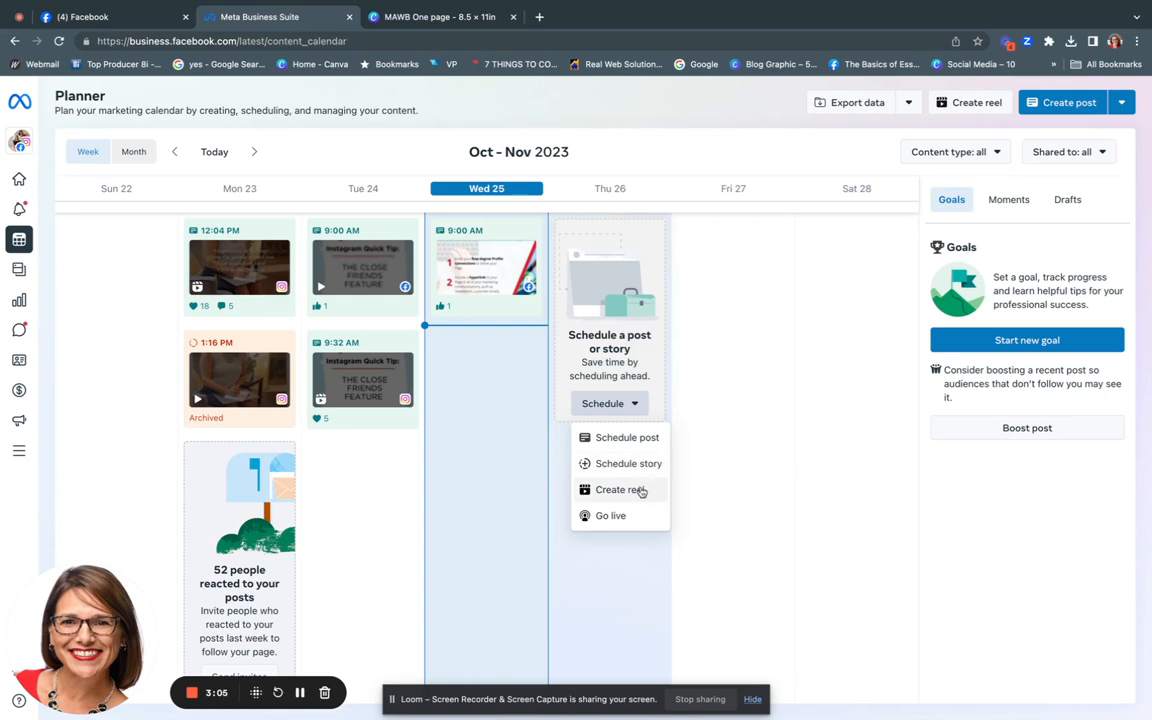
pyautogui.click(621, 442)
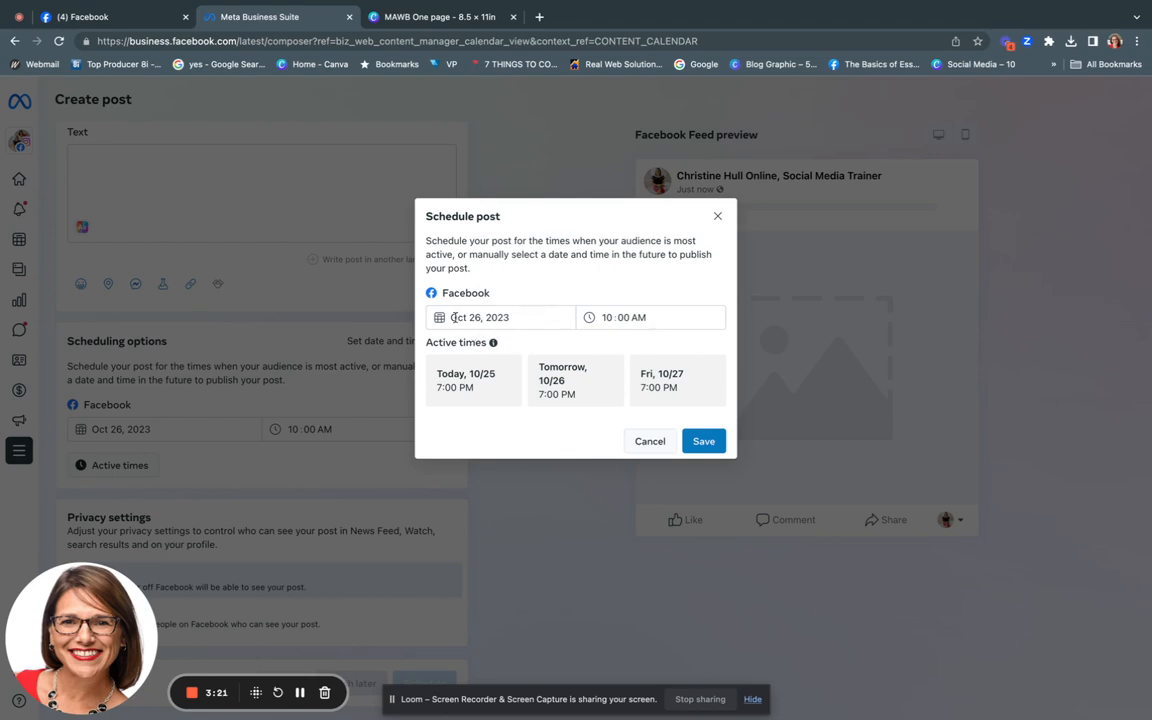
pyautogui.click(507, 320)
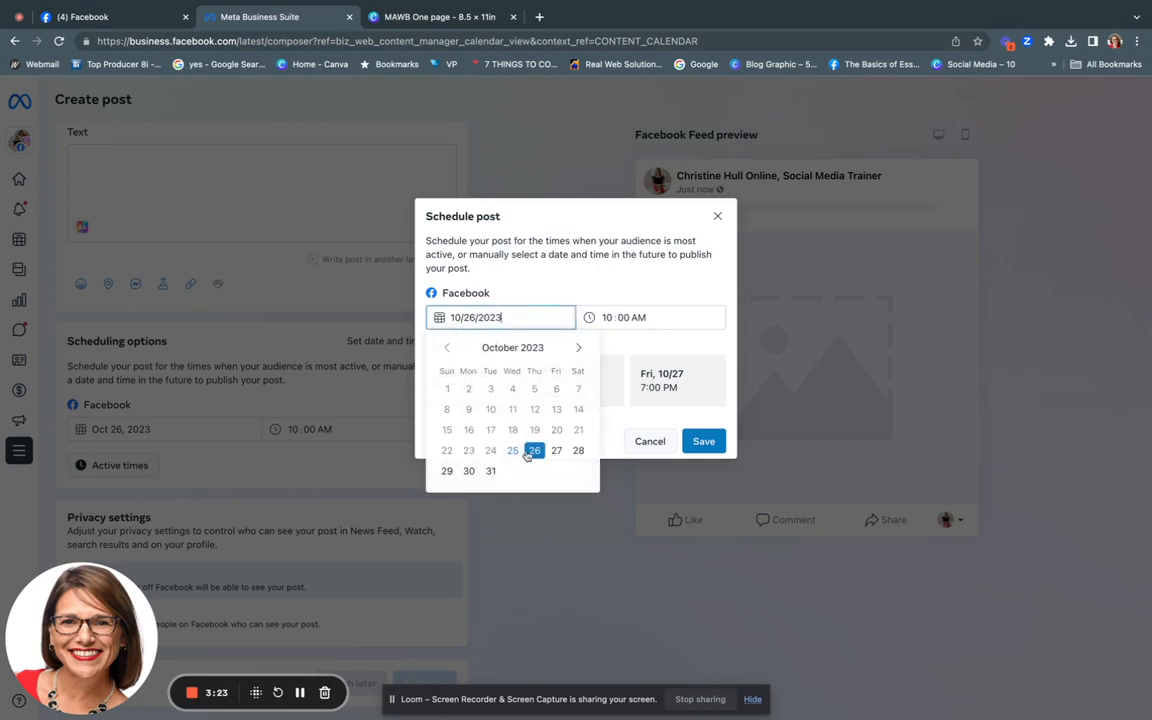
pyautogui.click(532, 448)
pyautogui.press('Tab')
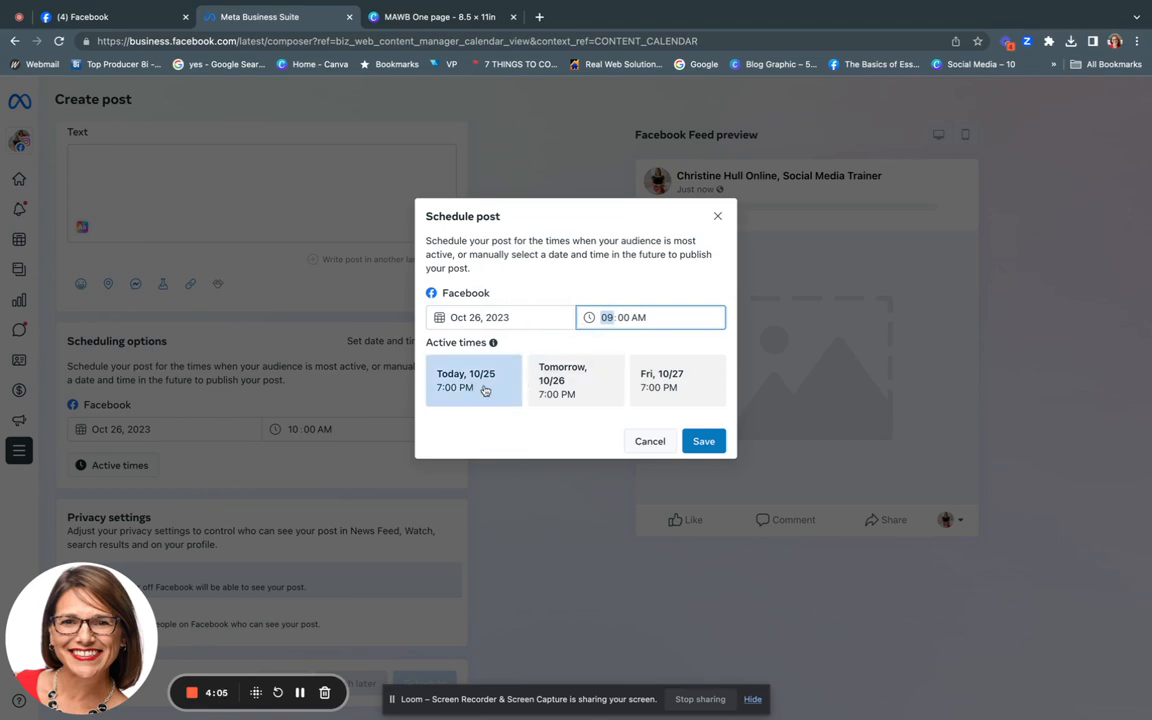
pyautogui.click(566, 382)
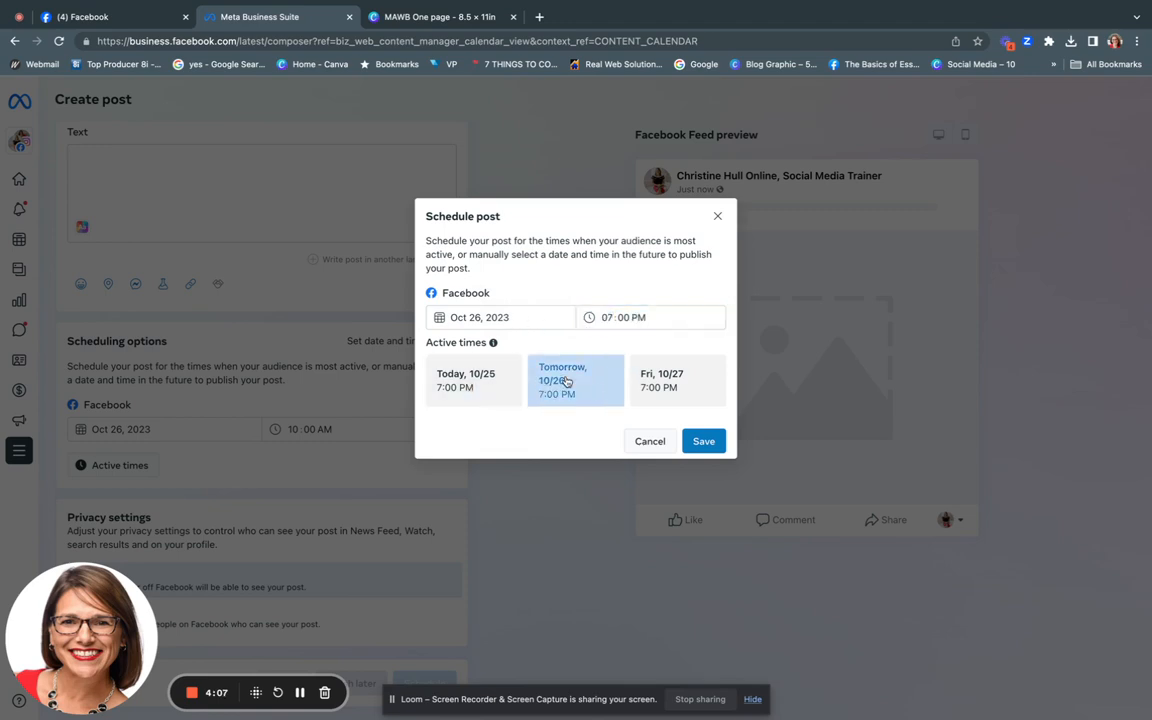
pyautogui.click(708, 443)
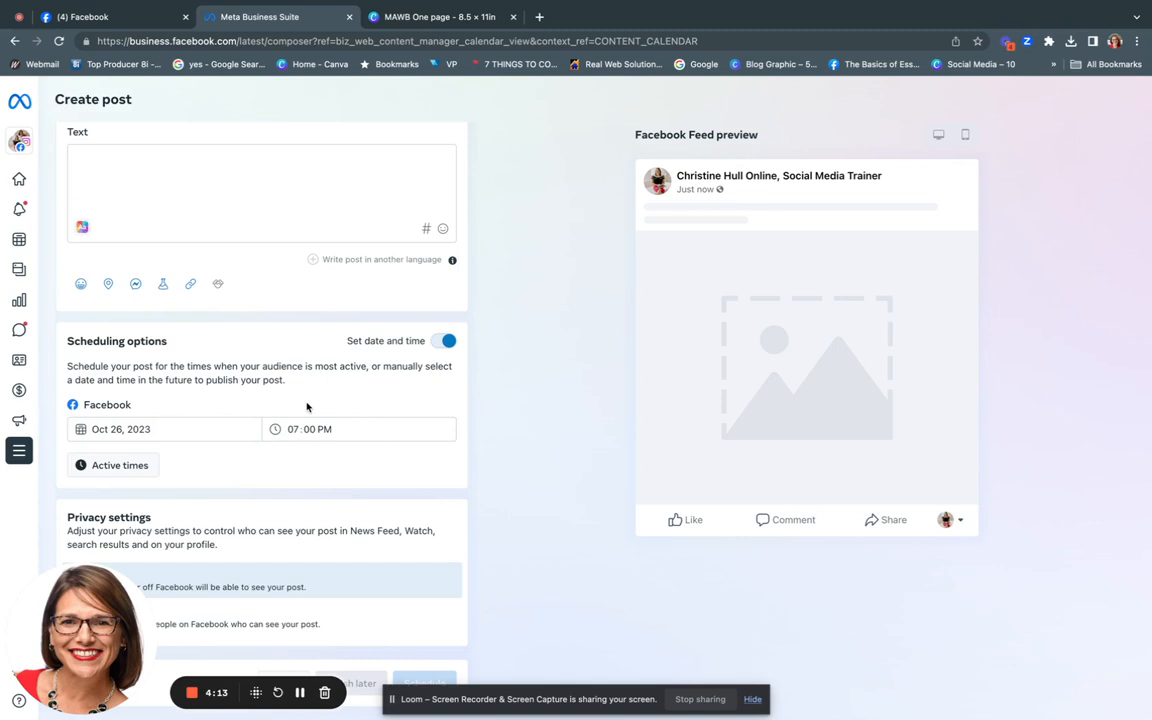
# Step: Add the linked Instagram account as a destination for the post alongside the Facebook page
pyautogui.scroll(5, 307, 407)
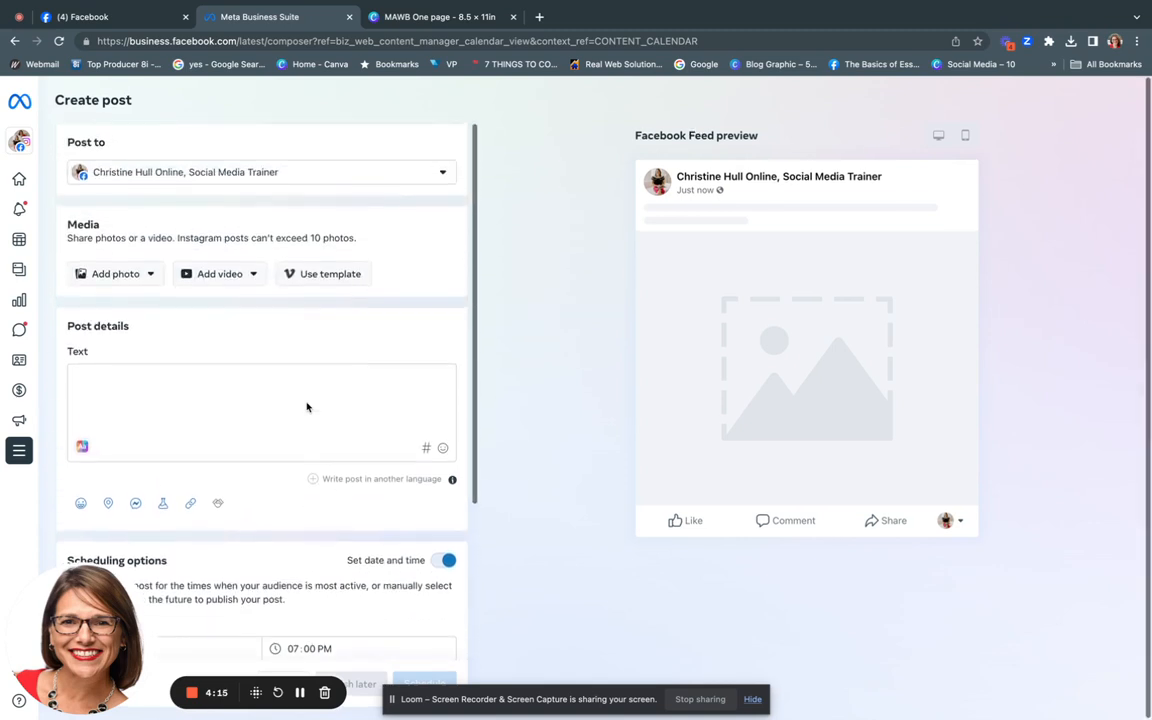
pyautogui.click(116, 182)
pyautogui.scroll(-5, 90, 267)
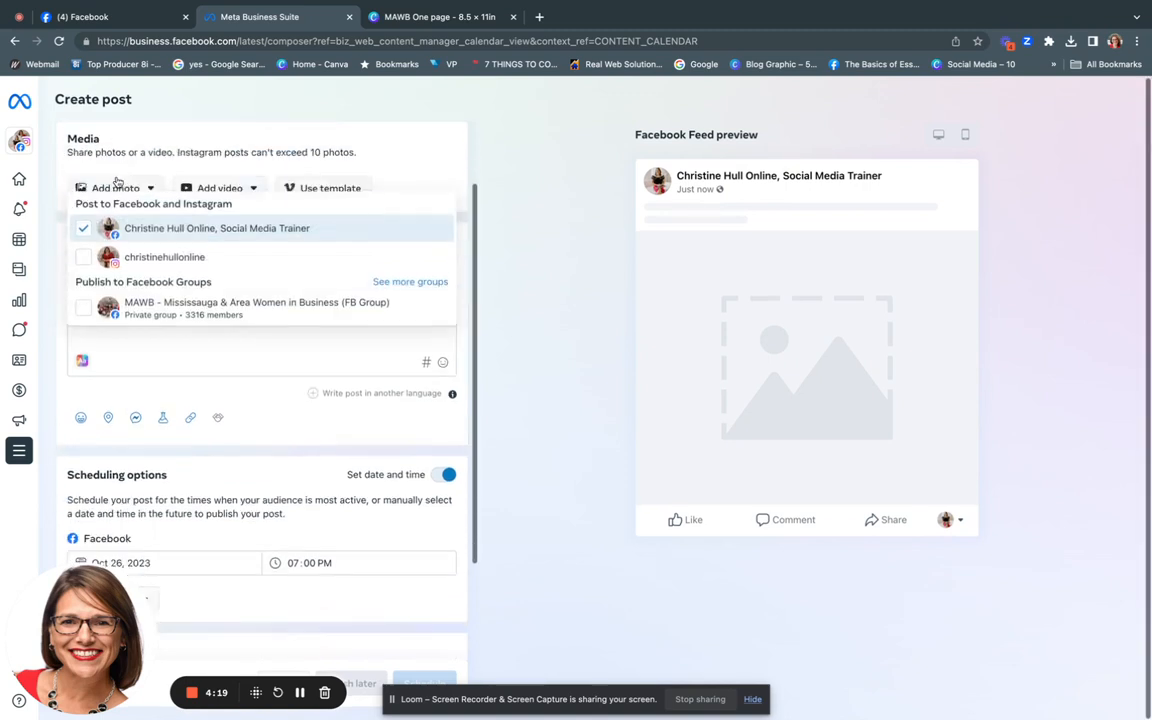
pyautogui.click(84, 258)
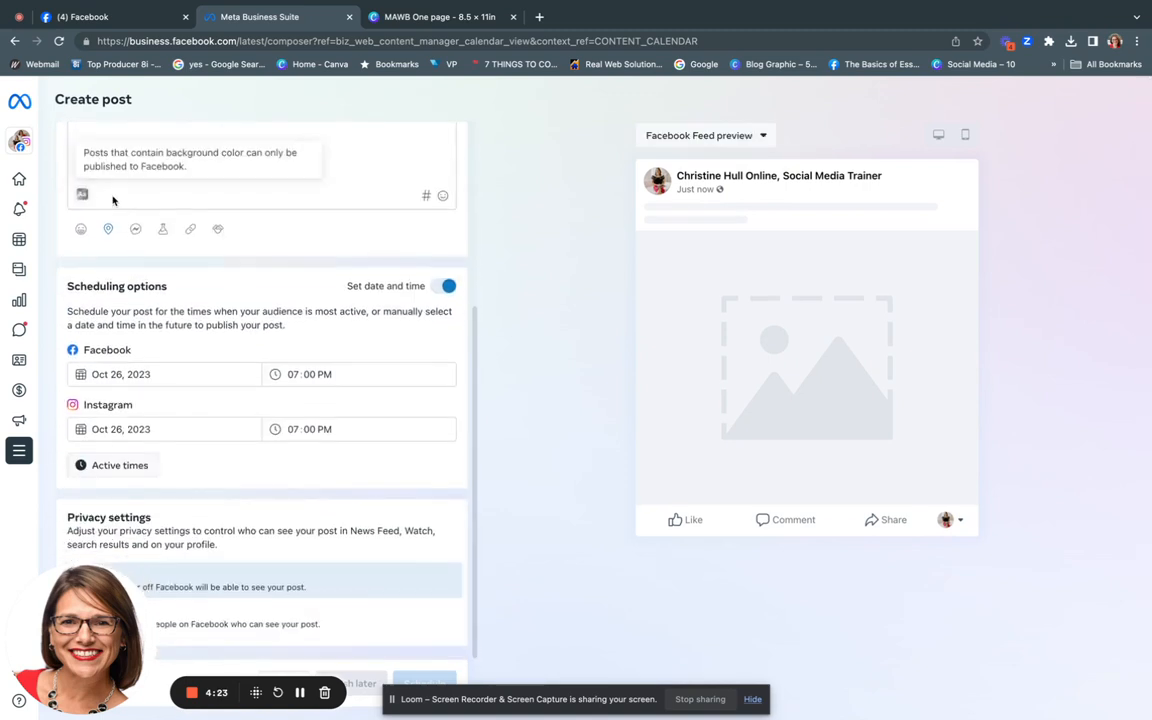
pyautogui.scroll(5, 168, 185)
pyautogui.scroll(-5, 229, 180)
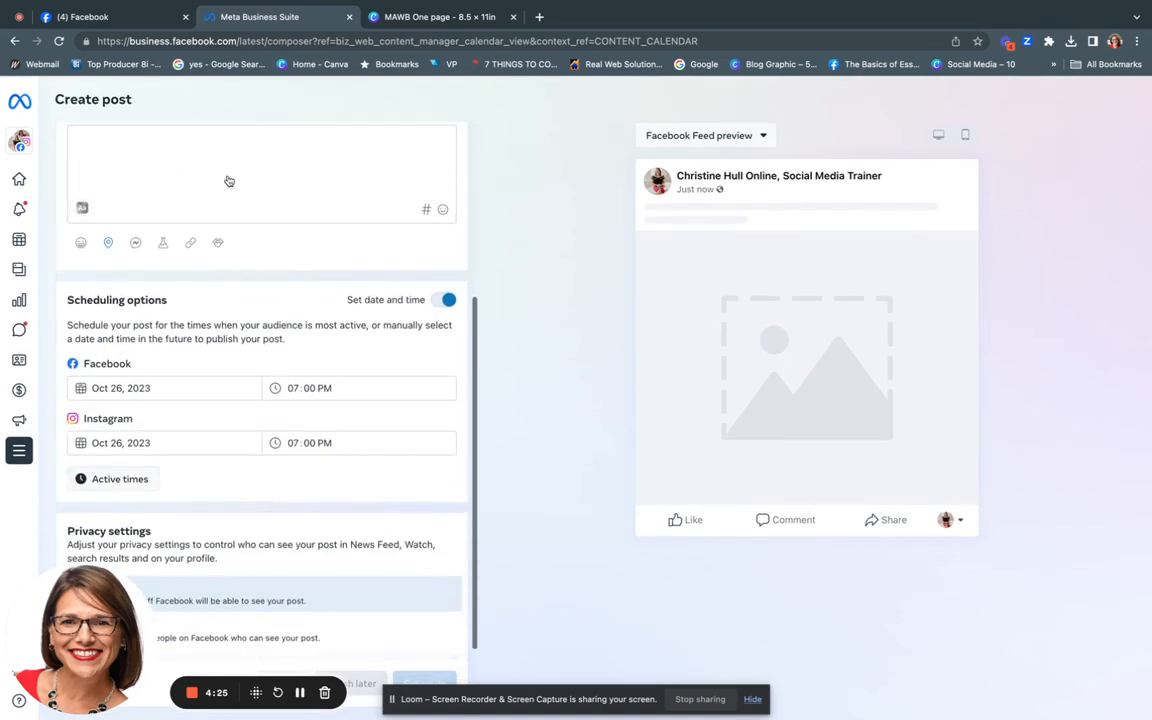
pyautogui.scroll(4, 190, 176)
pyautogui.scroll(1, 165, 173)
pyautogui.click(162, 172)
pyautogui.scroll(-3, 111, 222)
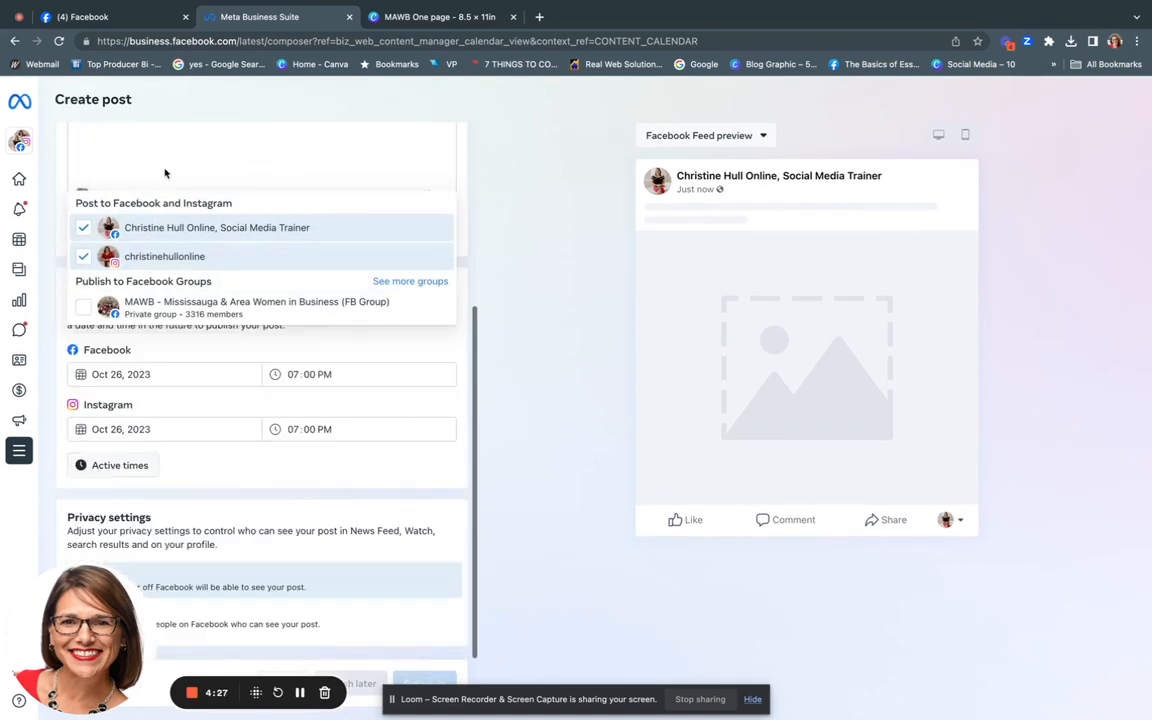
pyautogui.click(560, 170)
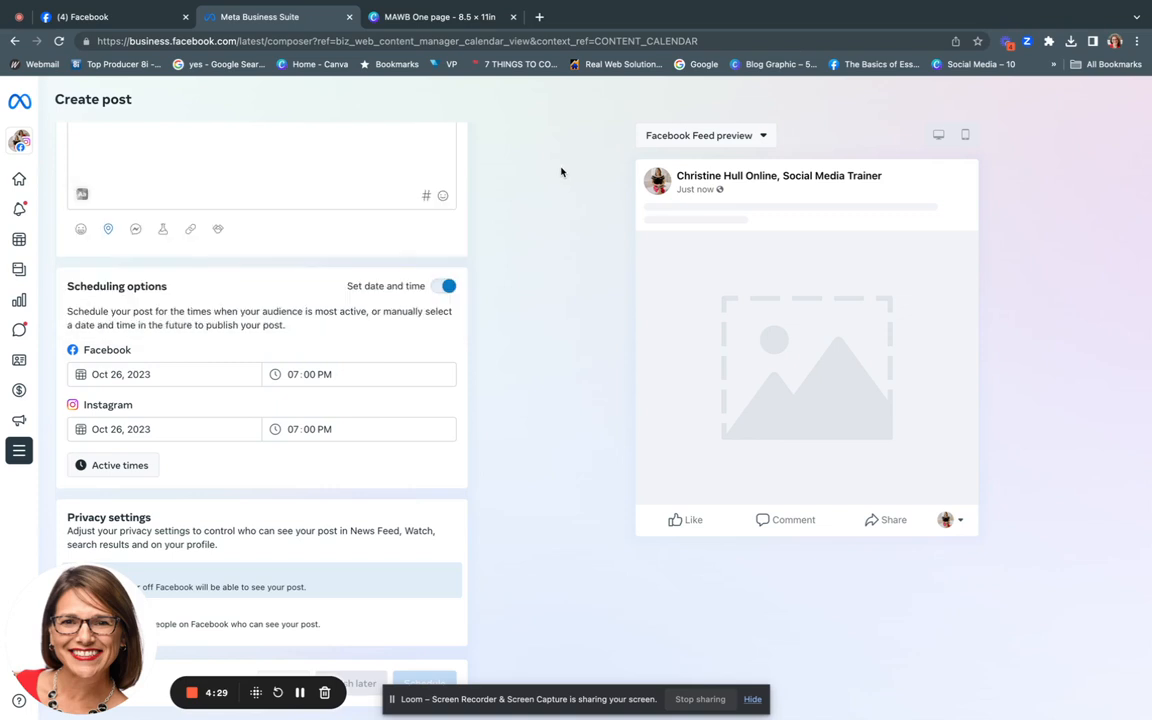
pyautogui.scroll(5, 416, 222)
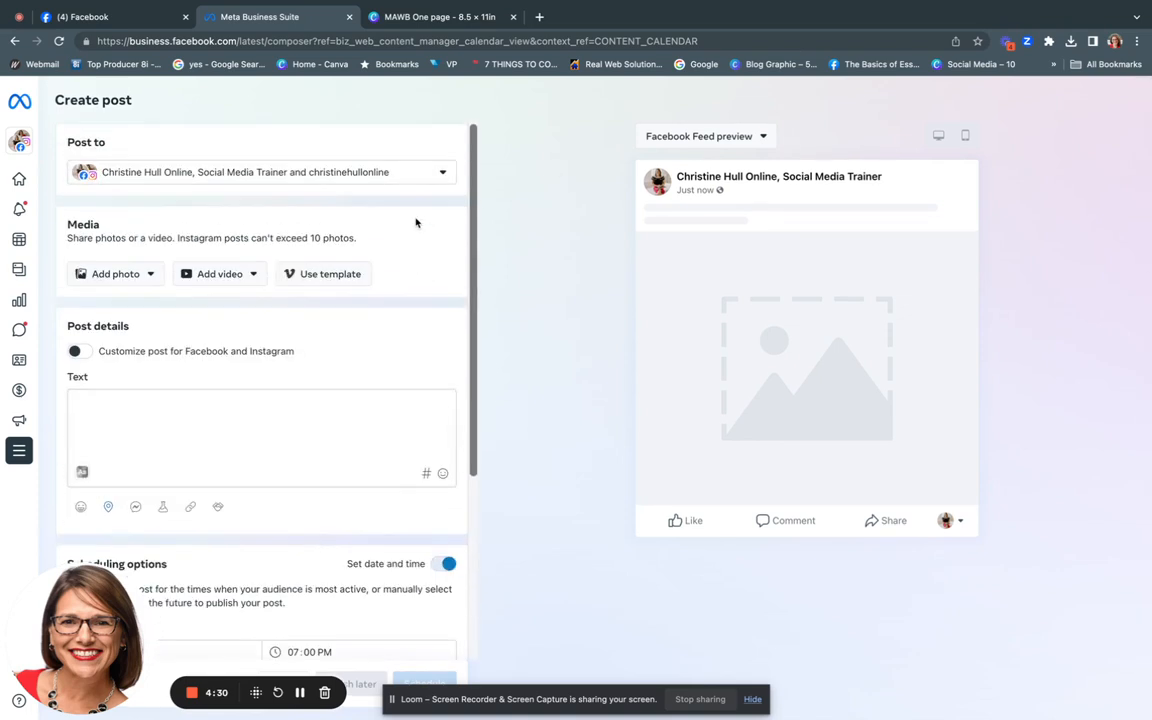
# Step: Paste the copied "Elevate Your Stories with GIFs!" caption as post text, adding blank lines after the headline and before "Here's the scoop:"
pyautogui.click(110, 399)
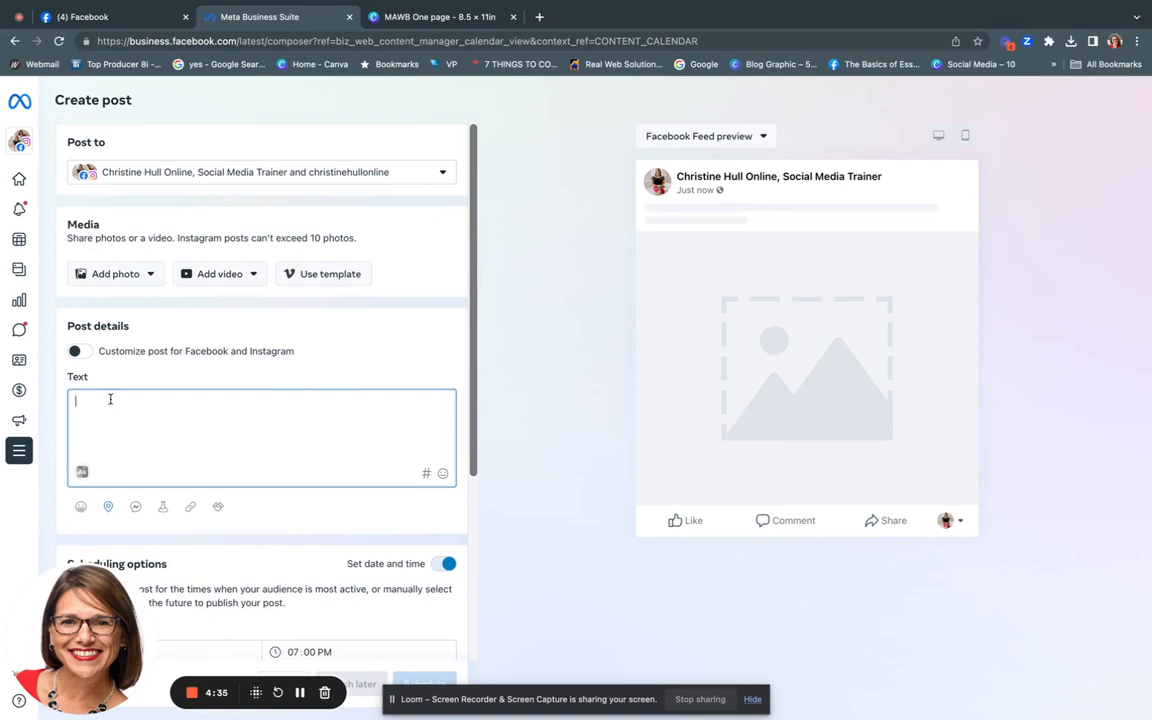
pyautogui.press('super+v')
pyautogui.click(262, 400)
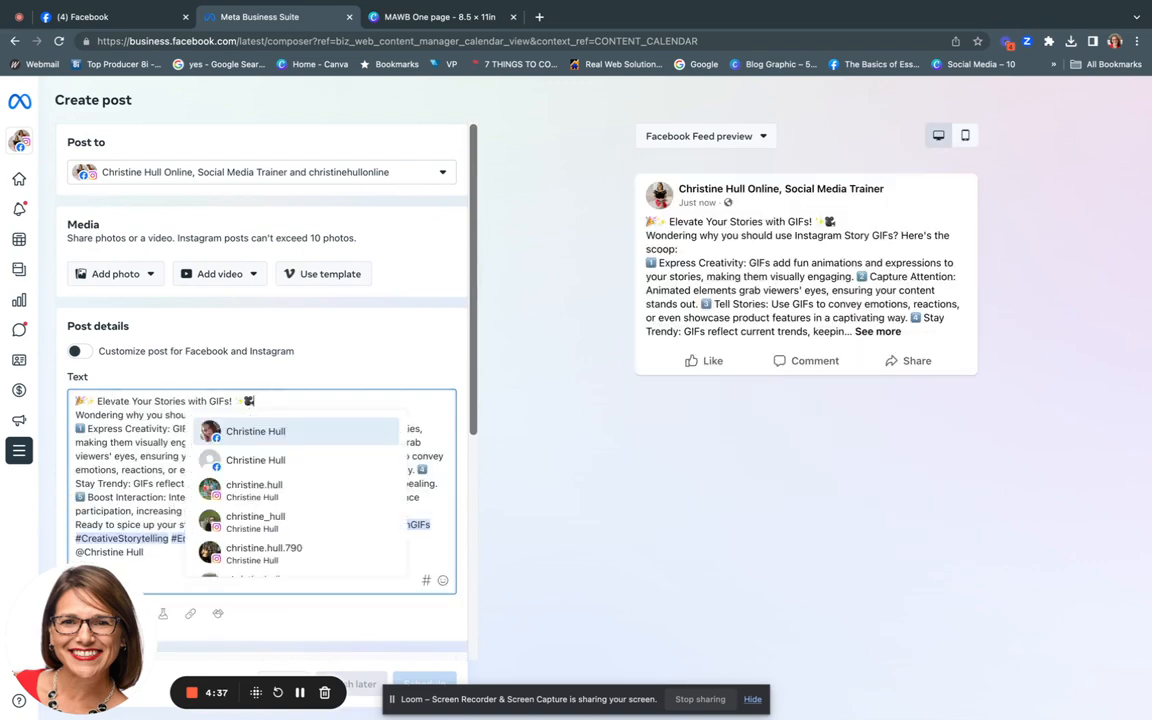
pyautogui.press('Return')
pyautogui.press('super+z')
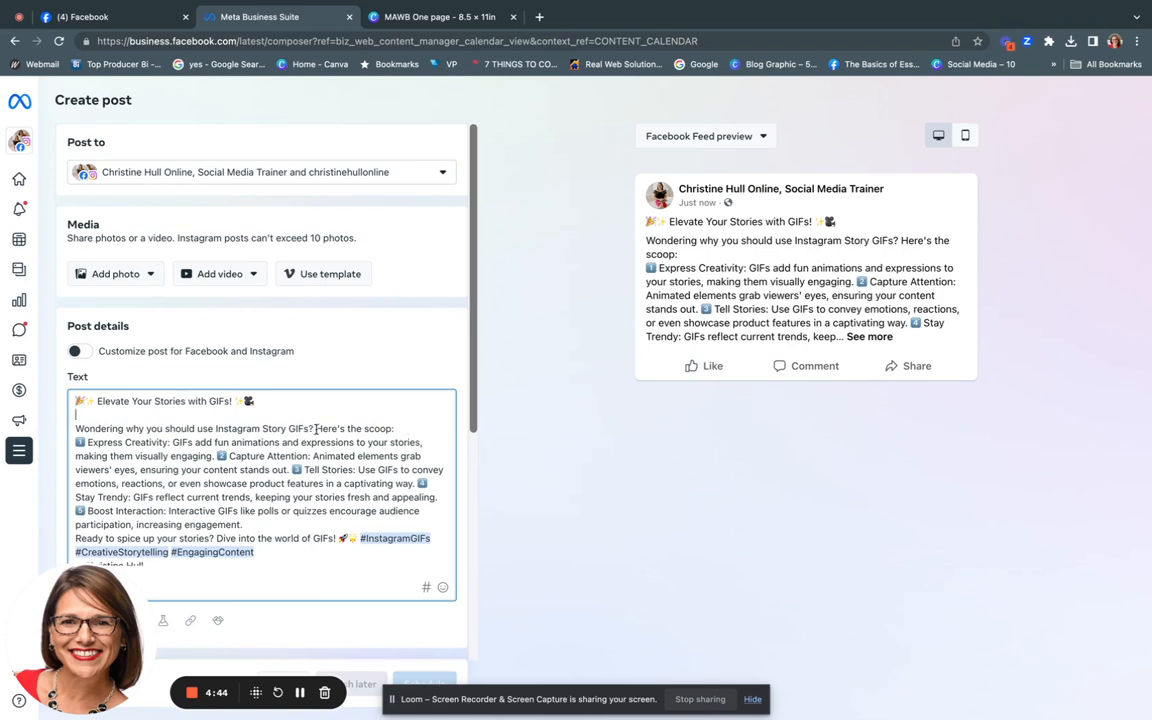
pyautogui.press('Return')
pyautogui.press('Return')
# Step: Set tips 2 (Capture Attention) and 3 (Tell Stories) as separate paragraphs with a blank line before each
pyautogui.scroll(-1, 218, 416)
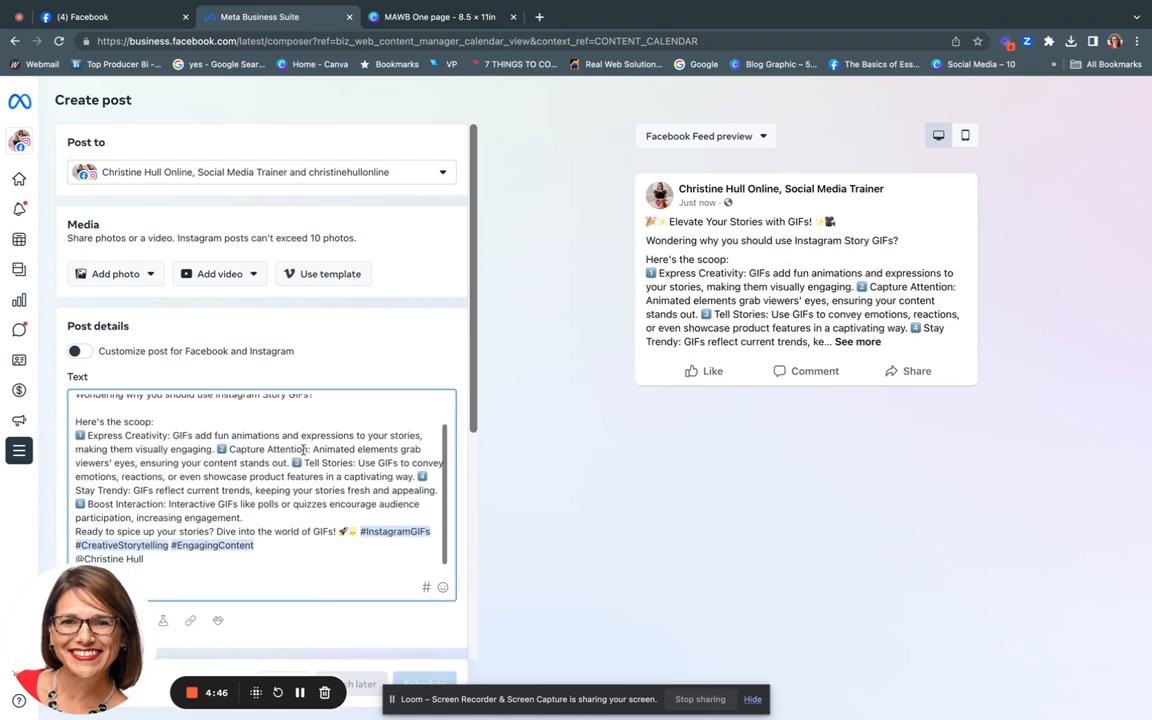
pyautogui.click(220, 451)
pyautogui.press('Return')
pyautogui.press('Return')
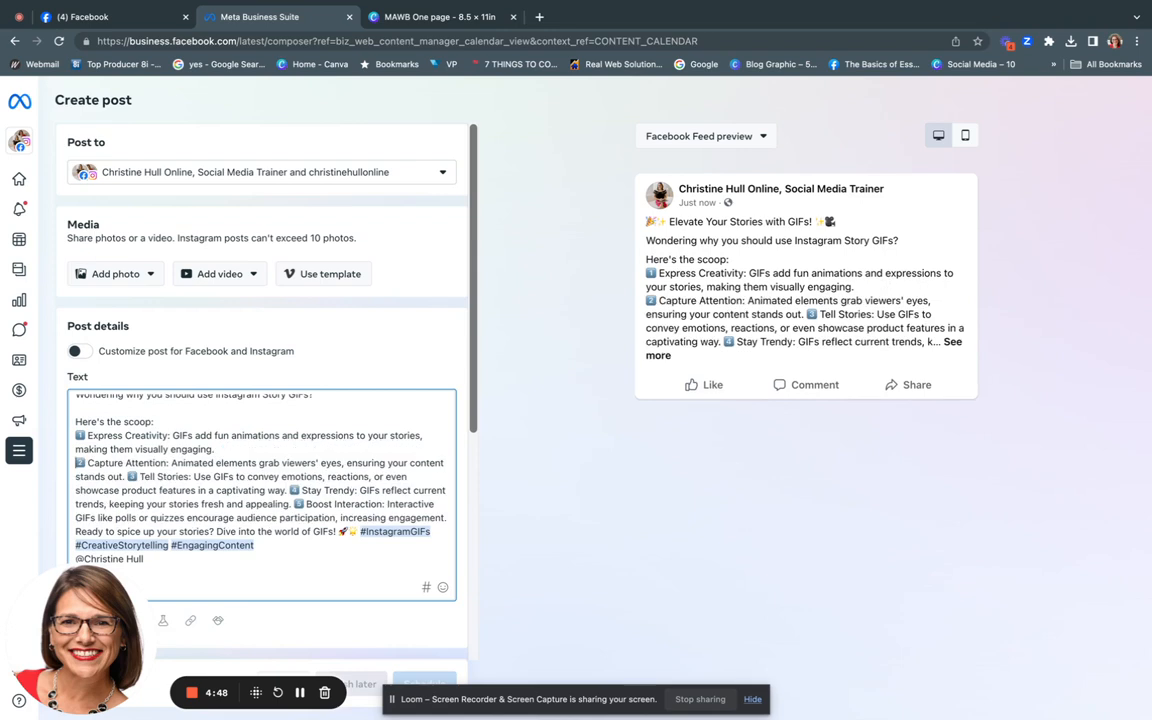
pyautogui.click(126, 491)
pyautogui.press('Return')
pyautogui.press('Return')
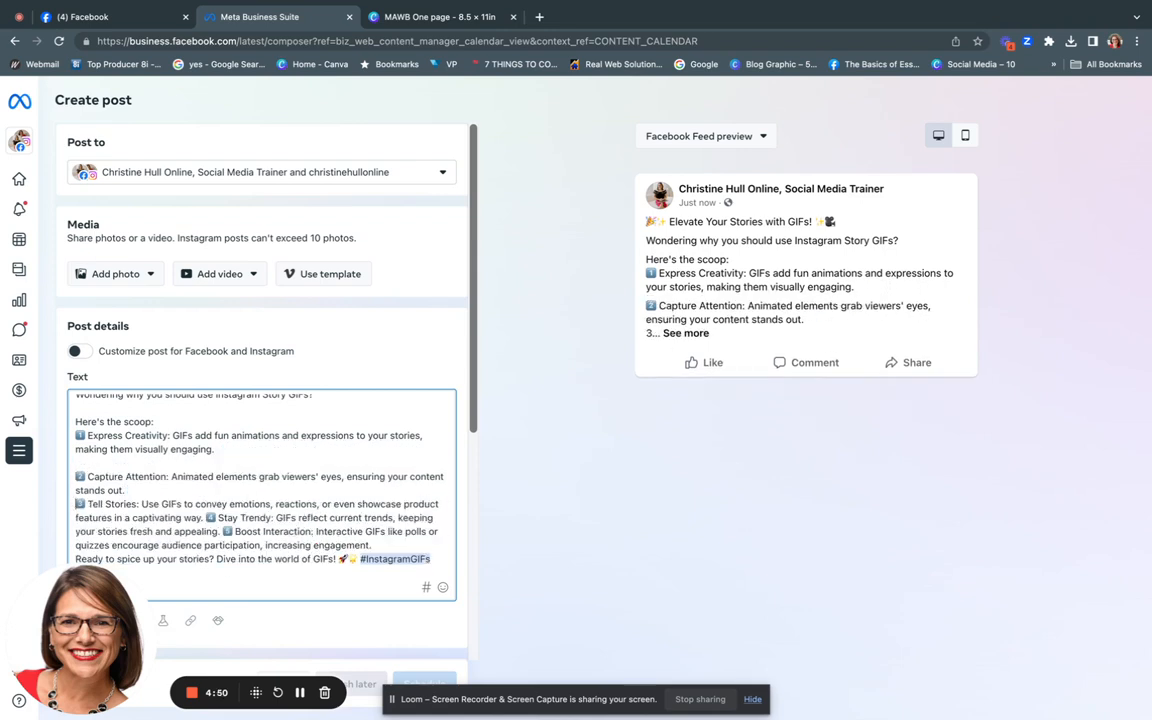
# Step: Insert a blank line before tip 4 (Stay Trendy), tip 5 (Boost Interaction) and the closing "Ready to spice up your stories?" line
pyautogui.scroll(-1, 207, 487)
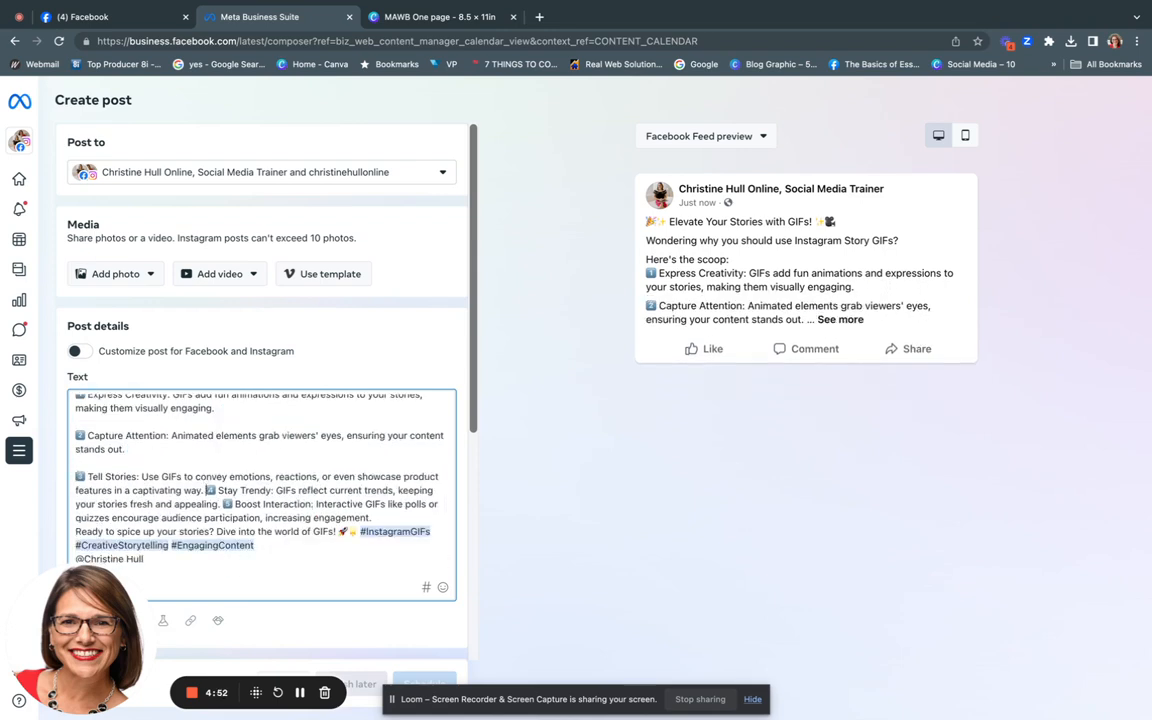
pyautogui.click(208, 490)
pyautogui.press('Return')
pyautogui.press('Return')
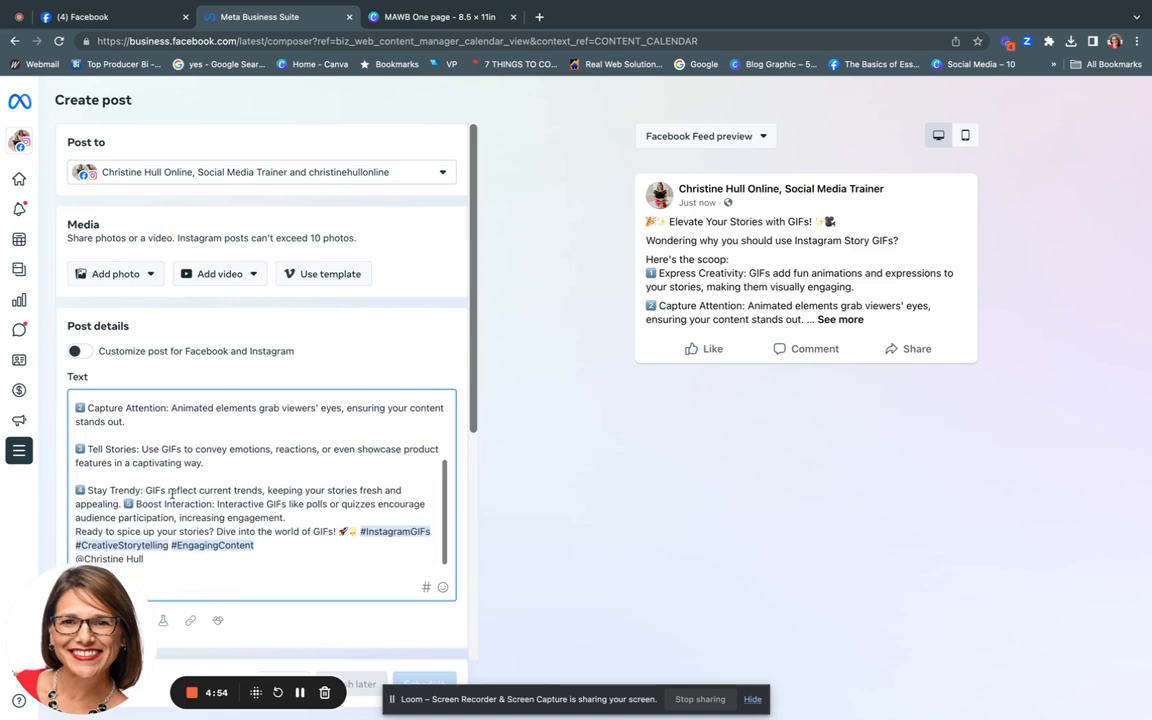
pyautogui.click(124, 504)
pyautogui.press('Return')
pyautogui.press('Return')
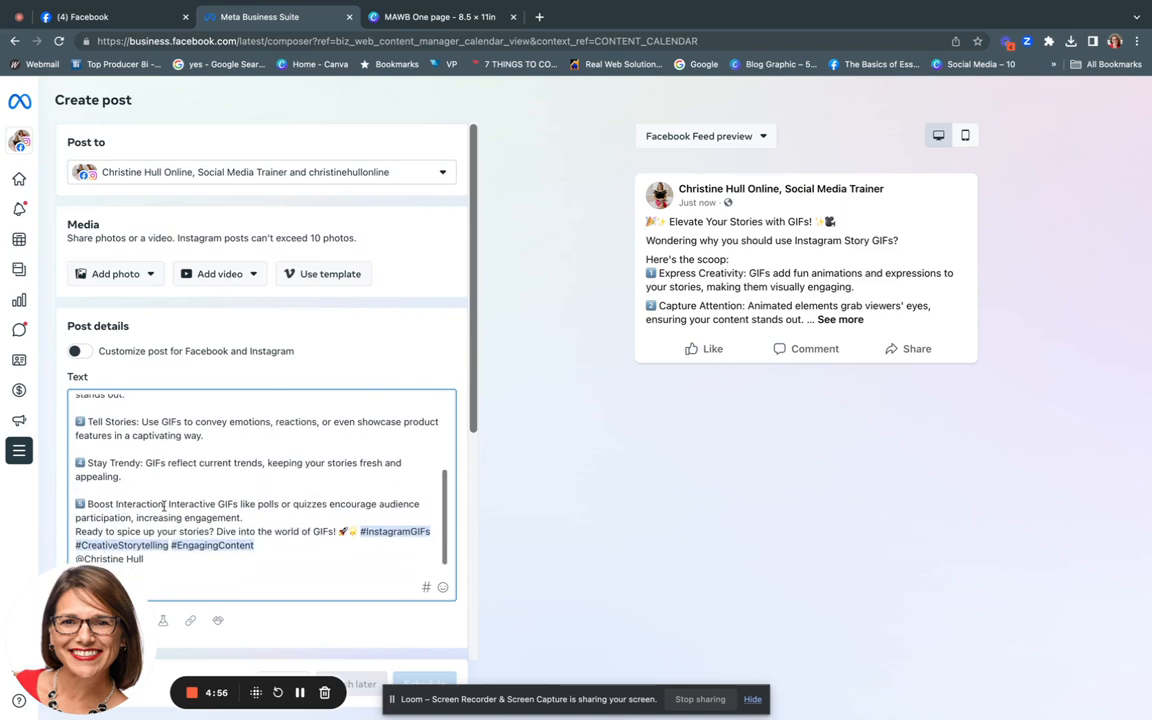
pyautogui.click(243, 517)
pyautogui.press('Return')
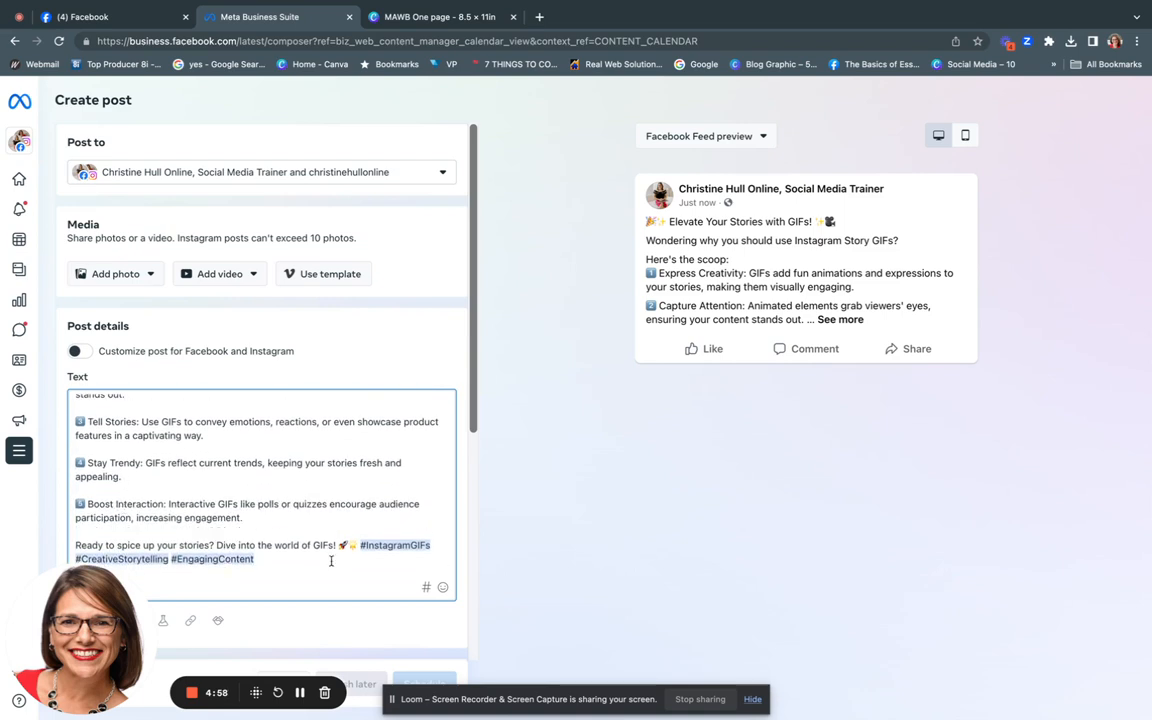
# Step: Move the hashtags into their own paragraph after a blank line, and insert a blank line between "Here's the scoop:" and tip 1
pyautogui.click(361, 544)
pyautogui.press('Return')
pyautogui.press('Return')
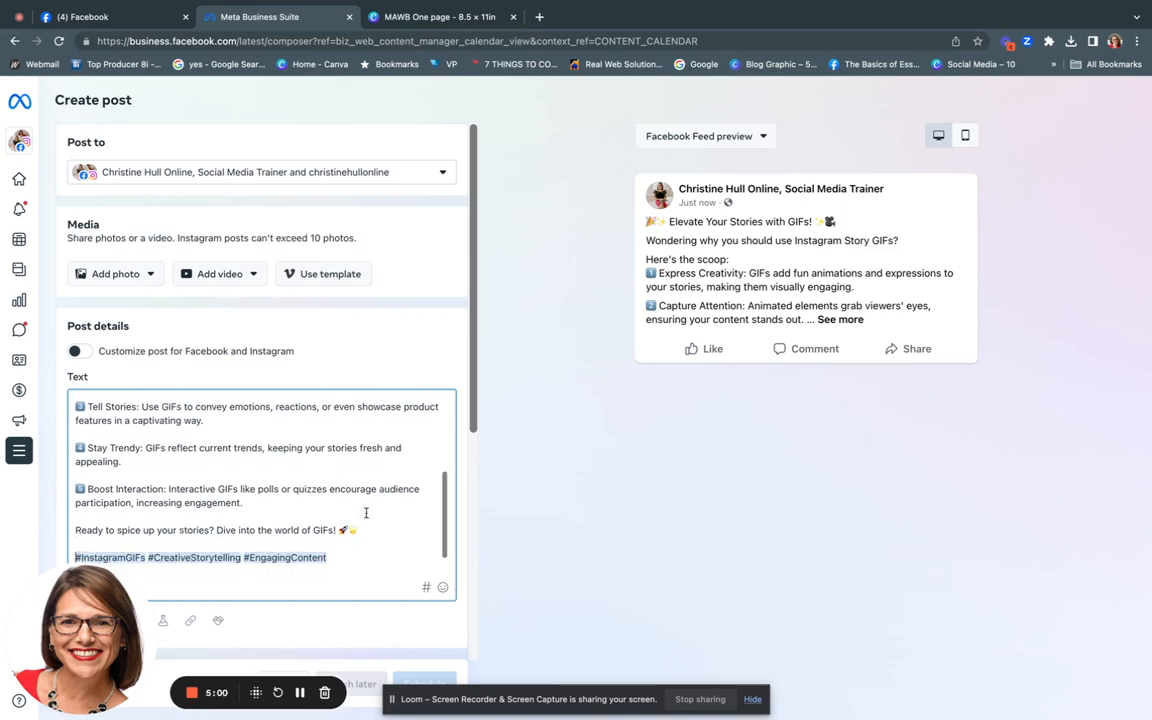
pyautogui.scroll(5, 363, 511)
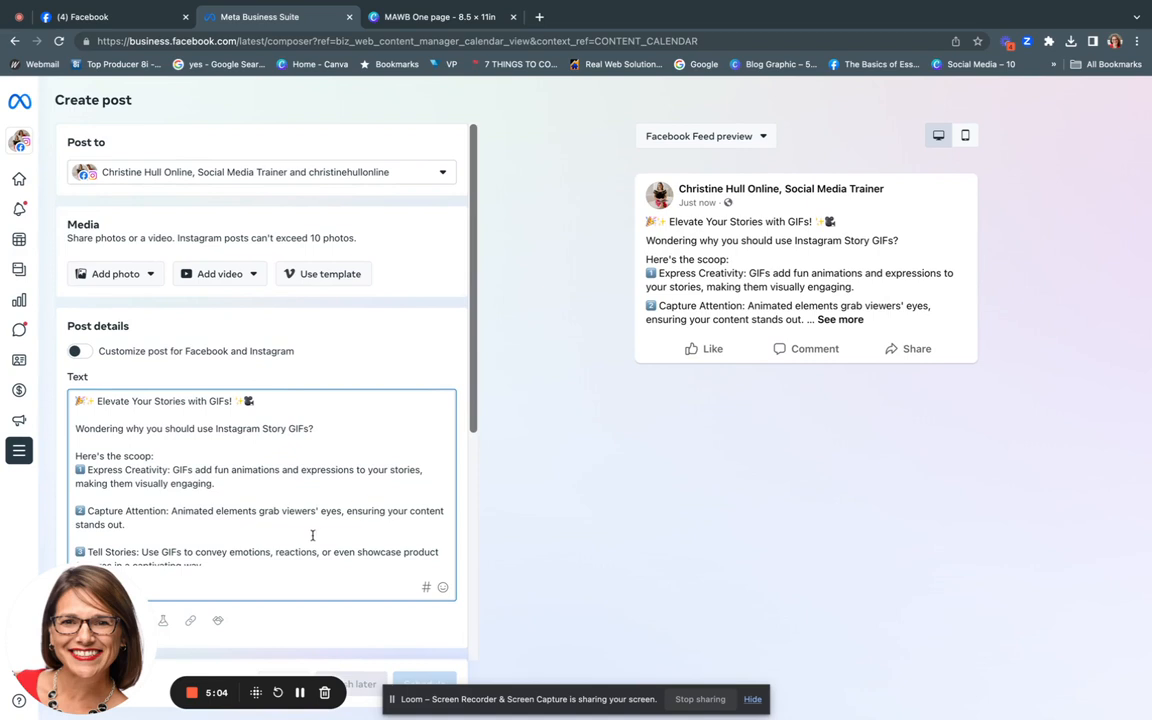
pyautogui.scroll(-1, 311, 534)
pyautogui.click(156, 437)
pyautogui.press('Return')
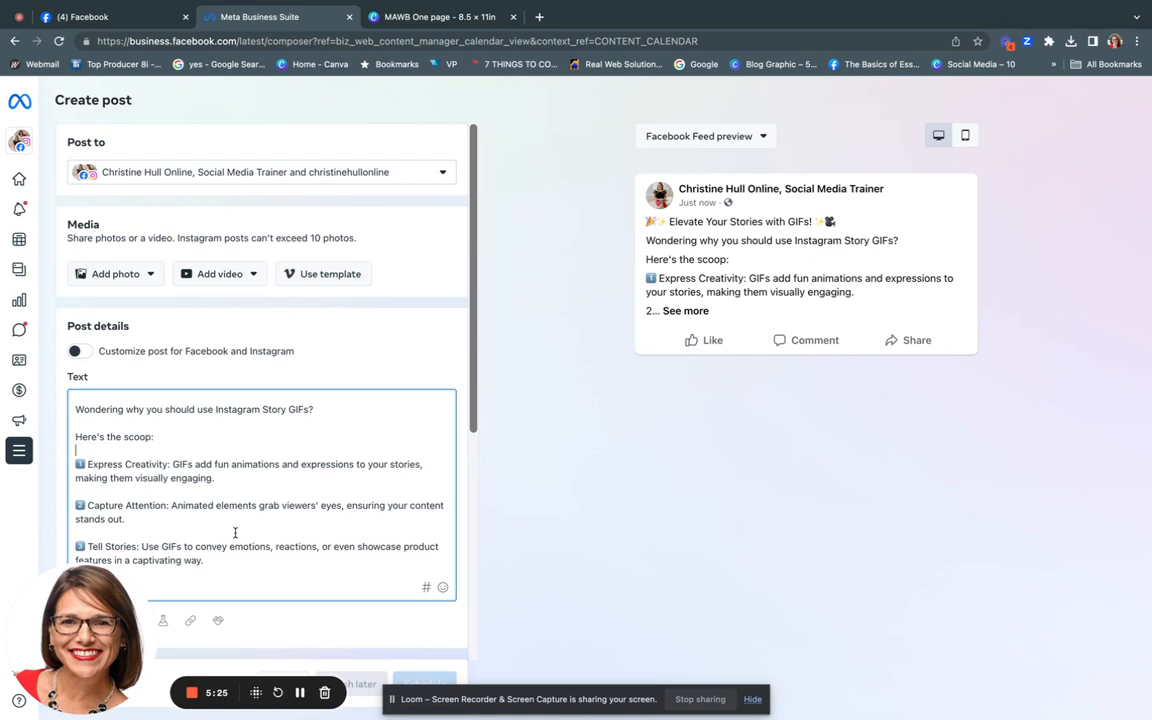
pyautogui.scroll(-5, 235, 533)
pyautogui.scroll(5, 270, 497)
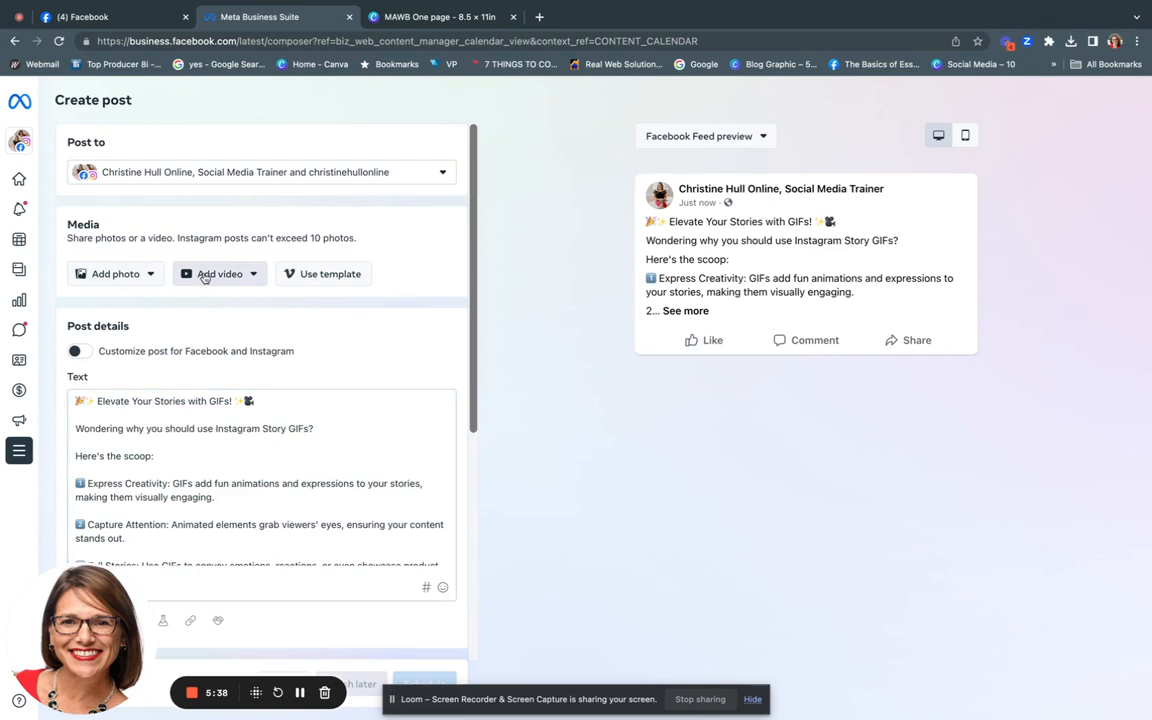
# Step: Upload the video MAWB One page.mp4 from the computer's recent files as the post's media
pyautogui.click(204, 275)
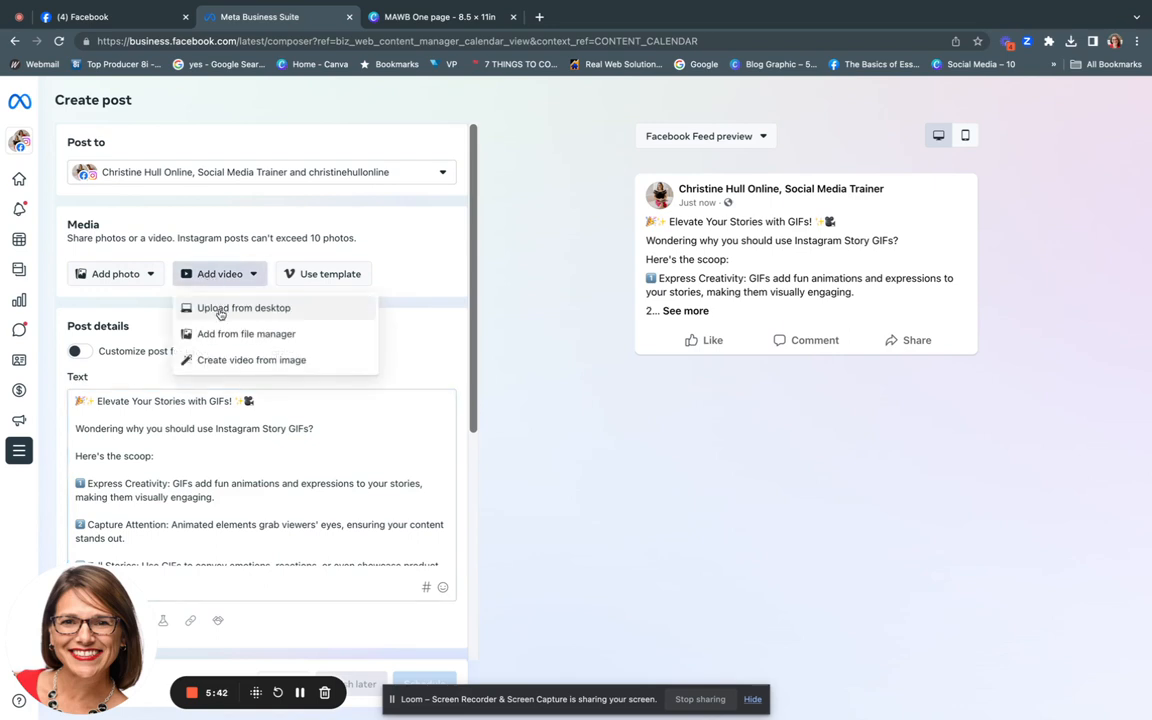
pyautogui.click(221, 310)
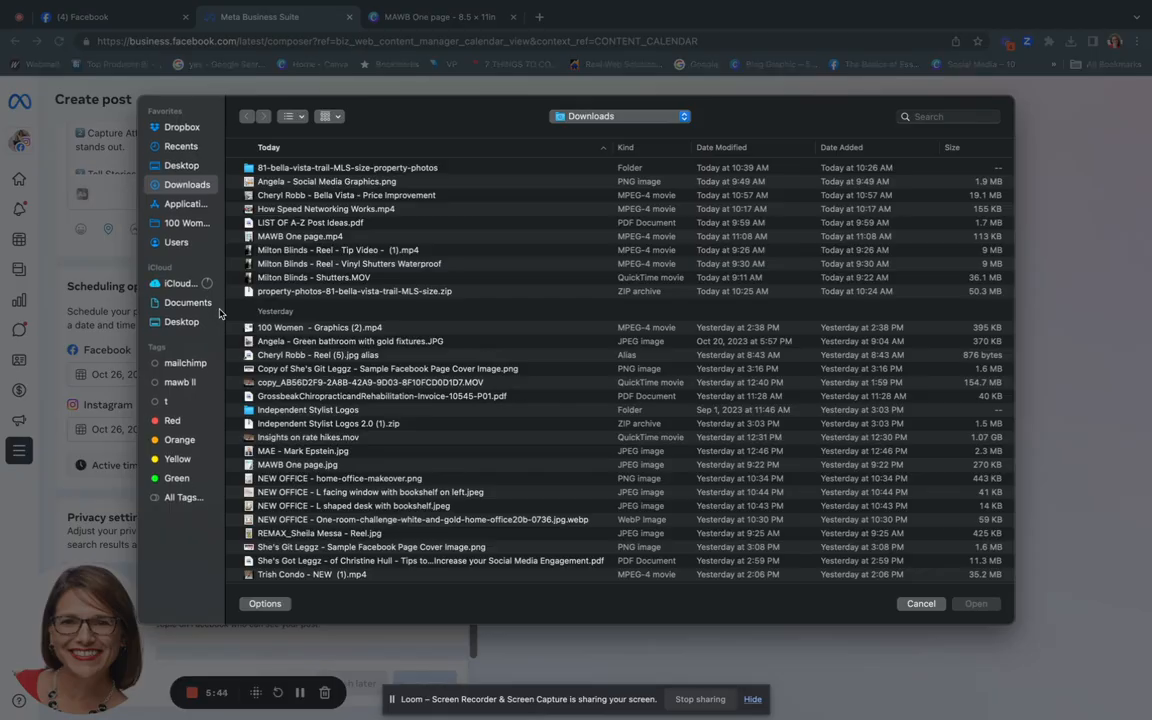
pyautogui.click(179, 147)
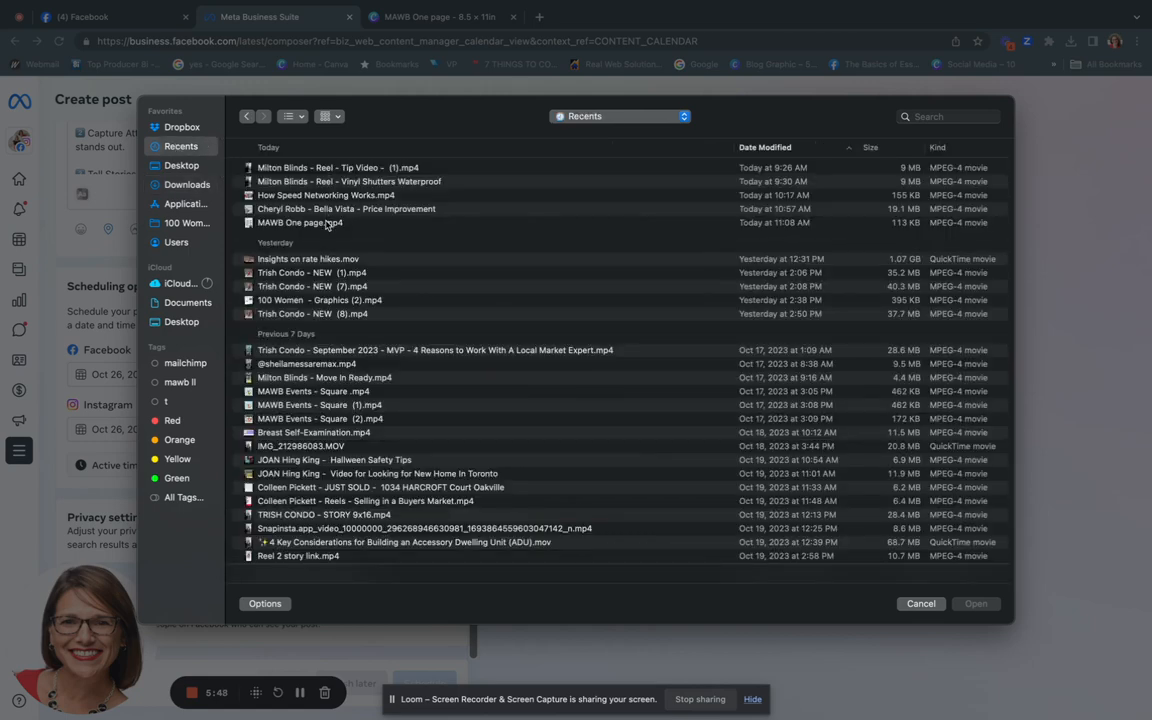
pyautogui.click(326, 224)
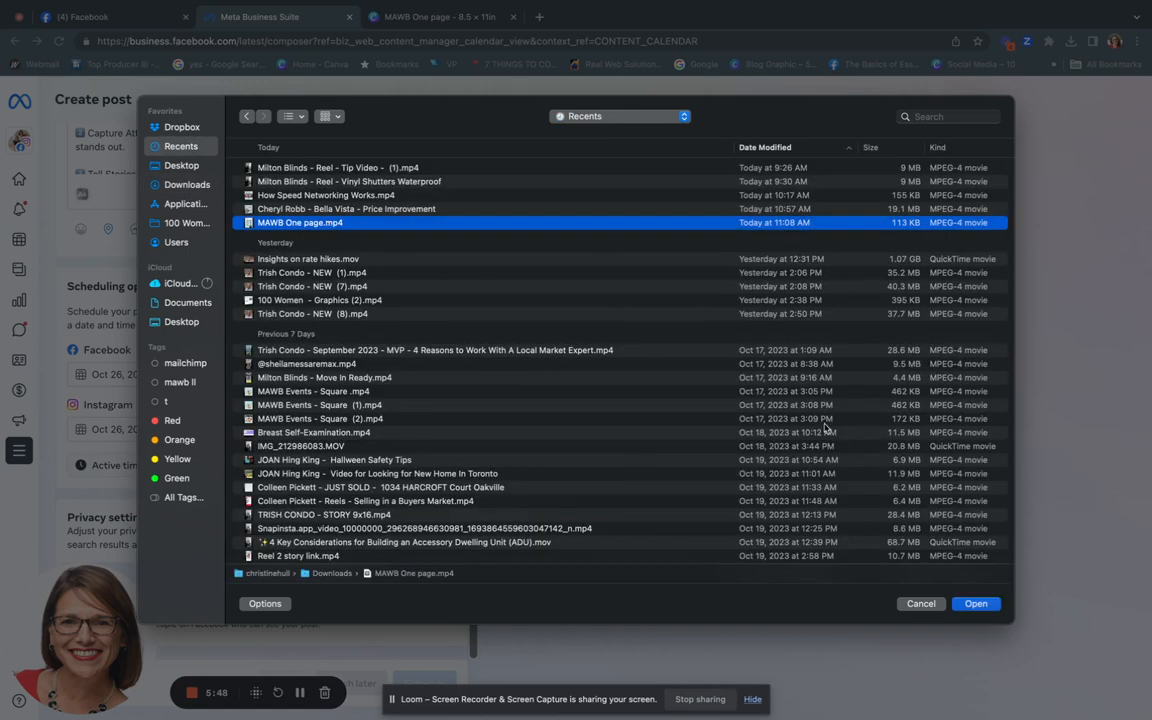
pyautogui.click(976, 604)
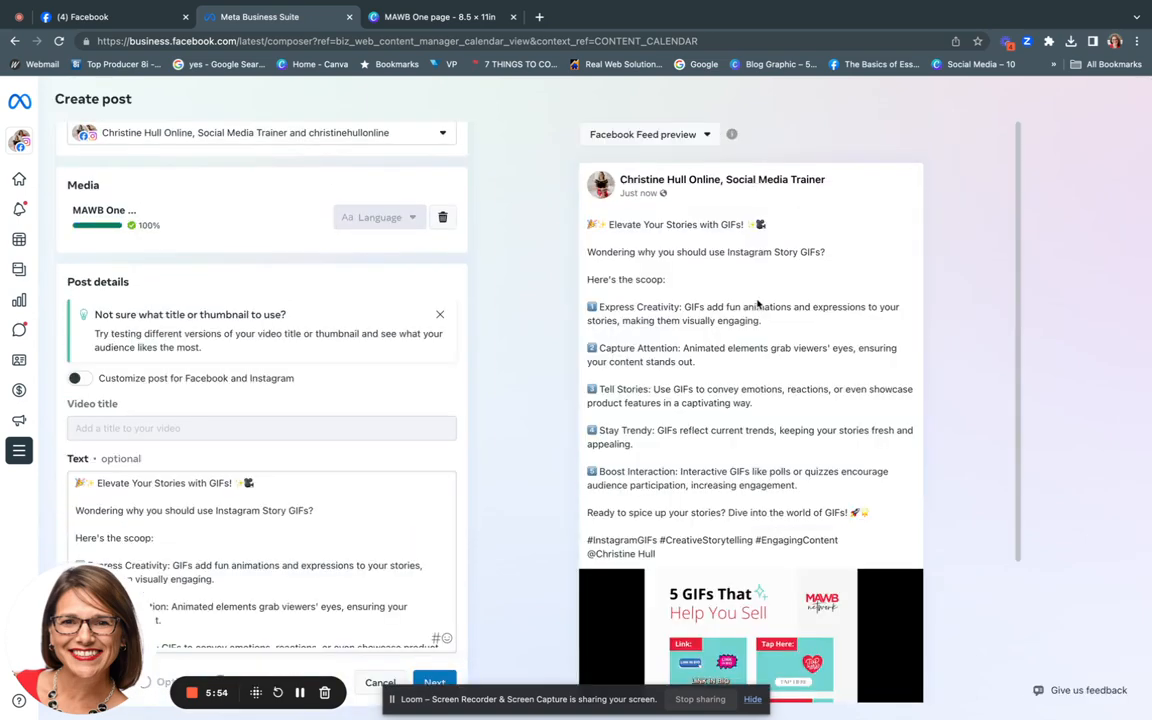
# Step: Review the Facebook Feed preview and the post's destinations, uploaded video, full caption text and thumbnail options
pyautogui.scroll(-3, 662, 438)
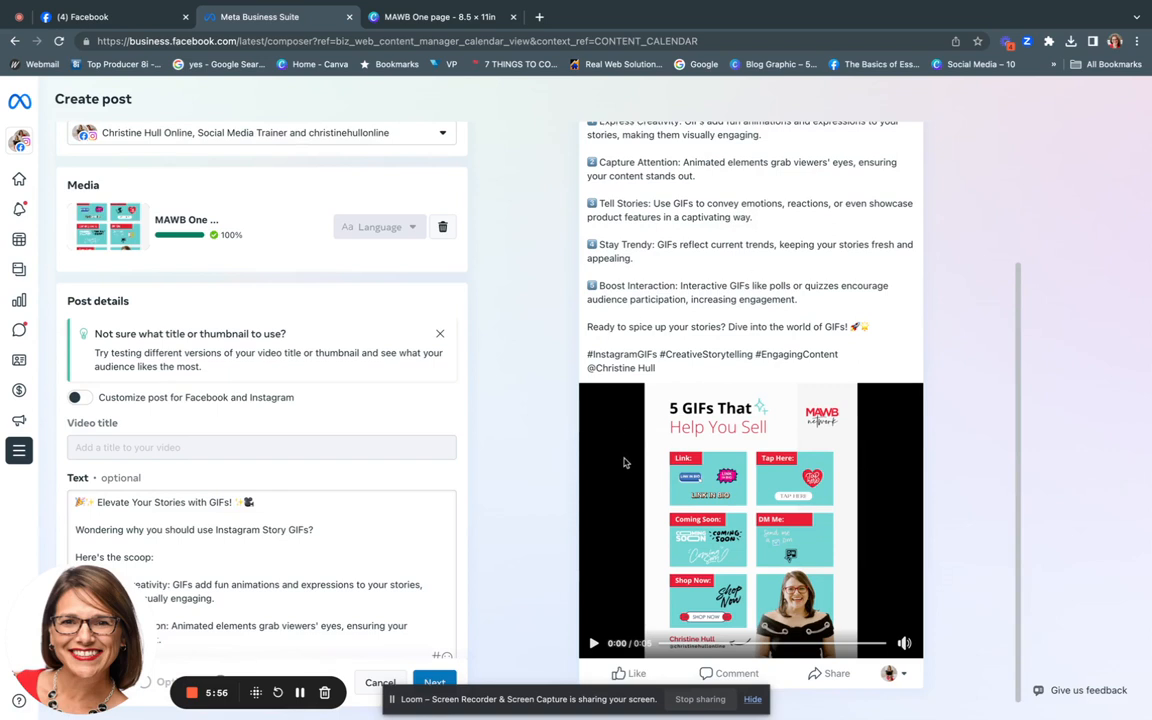
pyautogui.scroll(3, 598, 350)
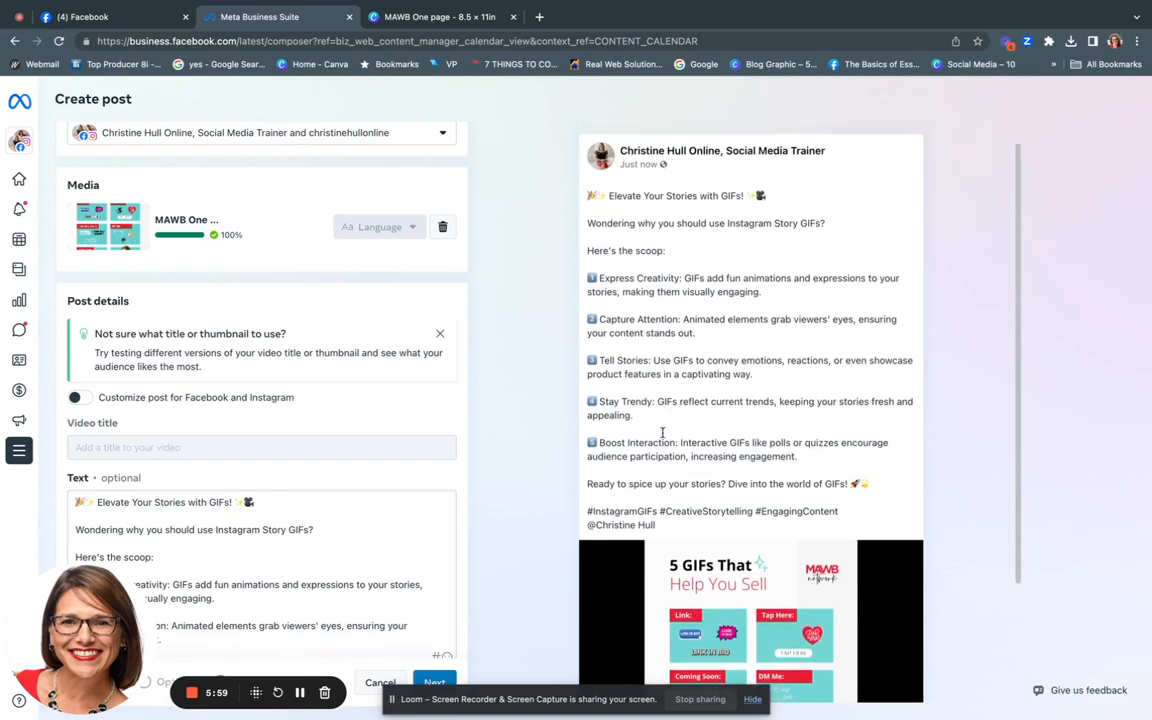
pyautogui.scroll(1, 662, 433)
pyautogui.scroll(-4, 662, 433)
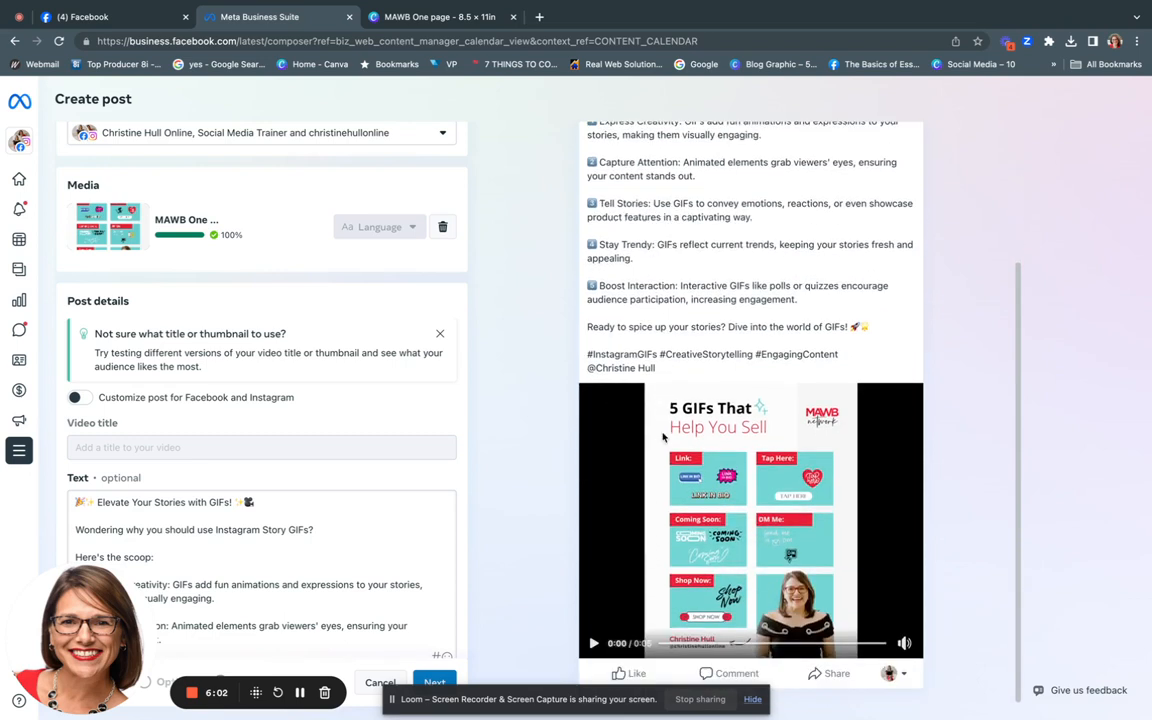
pyautogui.scroll(-1, 361, 449)
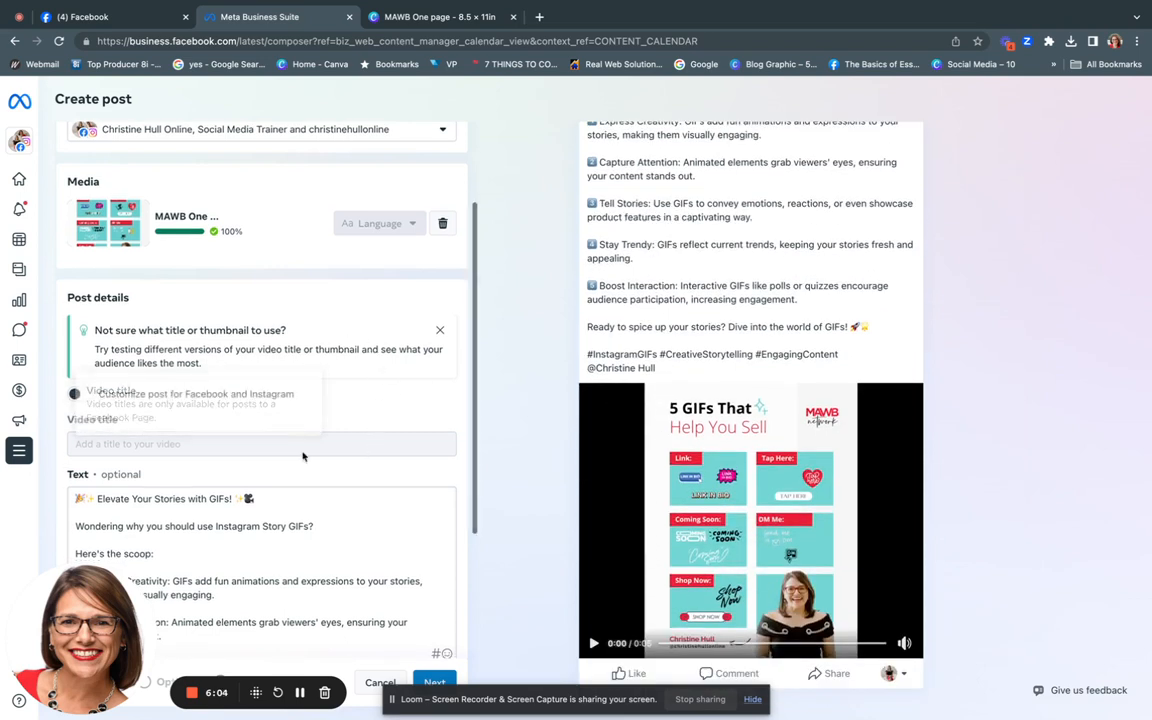
pyautogui.scroll(-5, 337, 525)
pyautogui.scroll(-5, 337, 525)
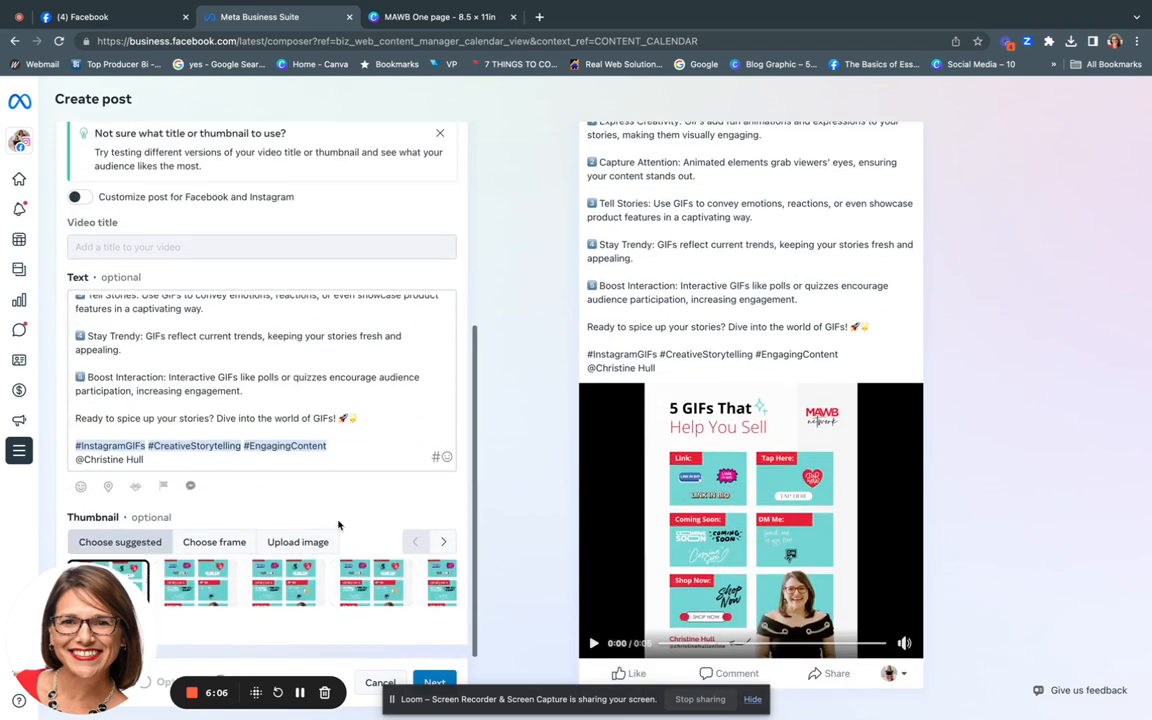
pyautogui.scroll(10, 337, 520)
pyautogui.scroll(-3, 337, 509)
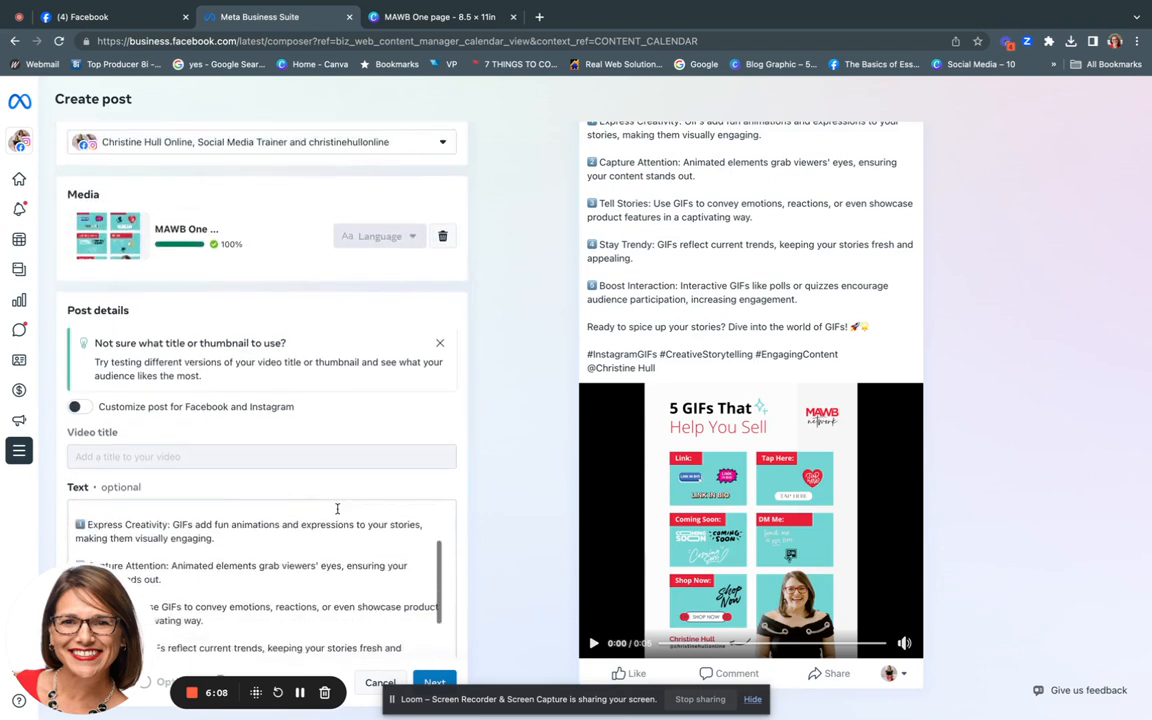
pyautogui.scroll(1, 269, 157)
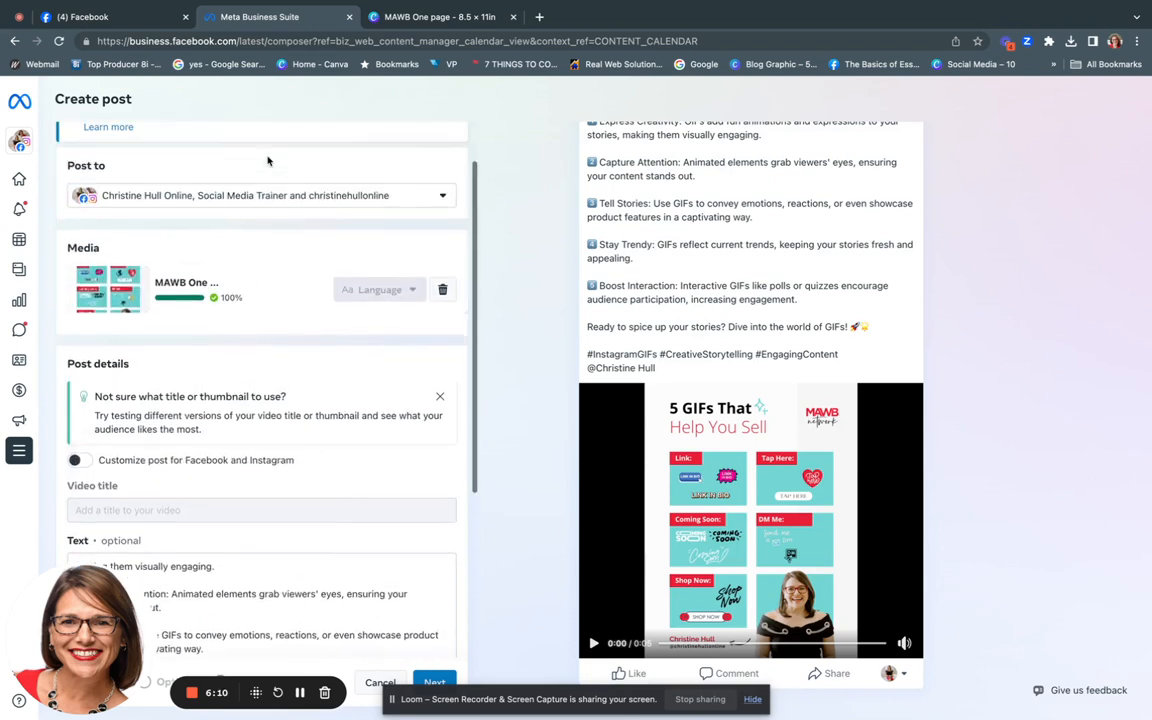
pyautogui.scroll(-1, 283, 209)
pyautogui.scroll(-2, 286, 208)
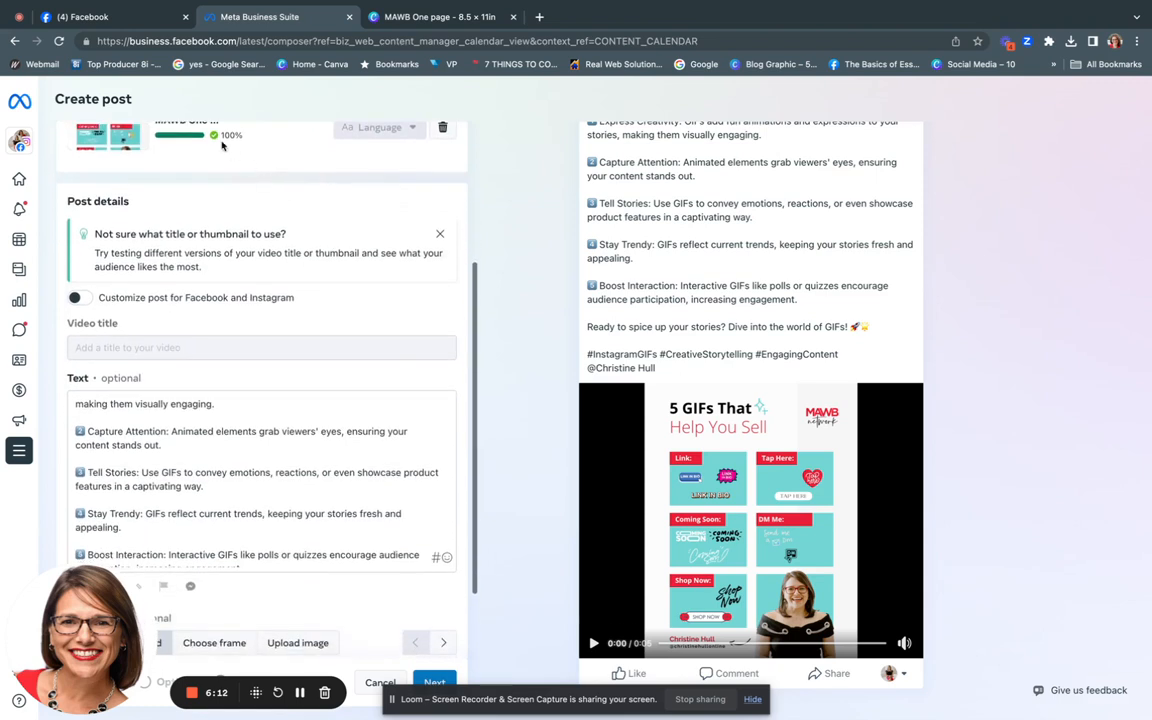
pyautogui.scroll(-1, 320, 300)
pyautogui.scroll(-4, 329, 318)
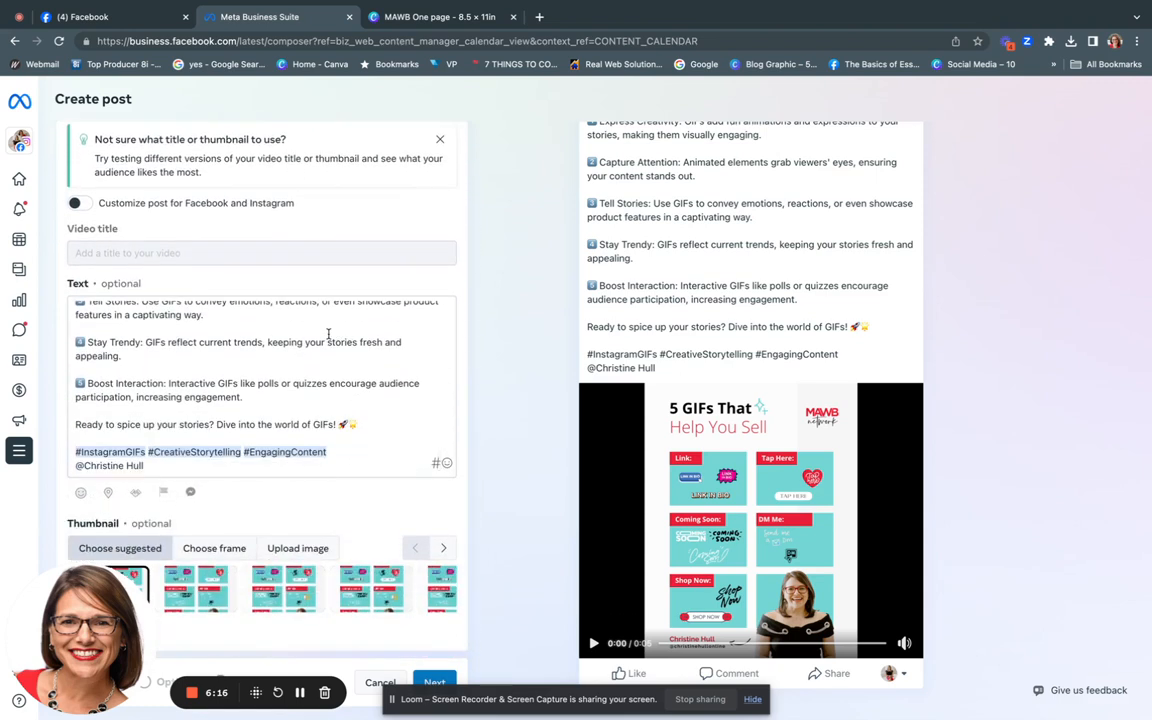
pyautogui.scroll(5, 328, 334)
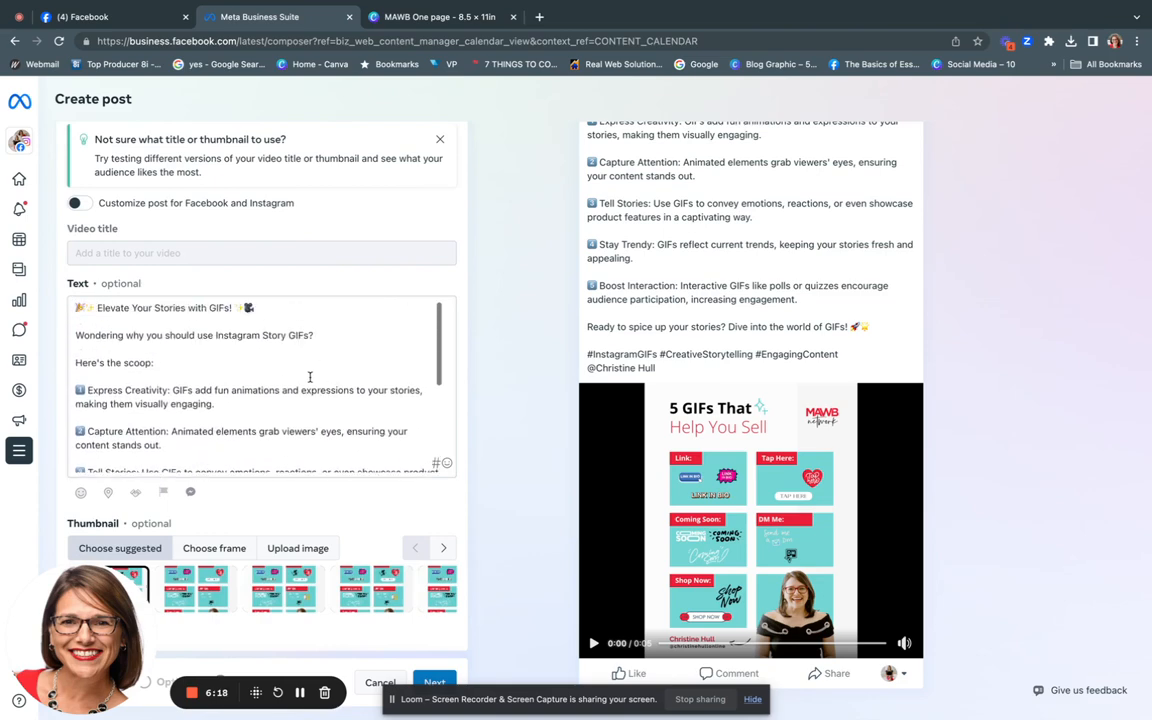
pyautogui.scroll(-5, 310, 377)
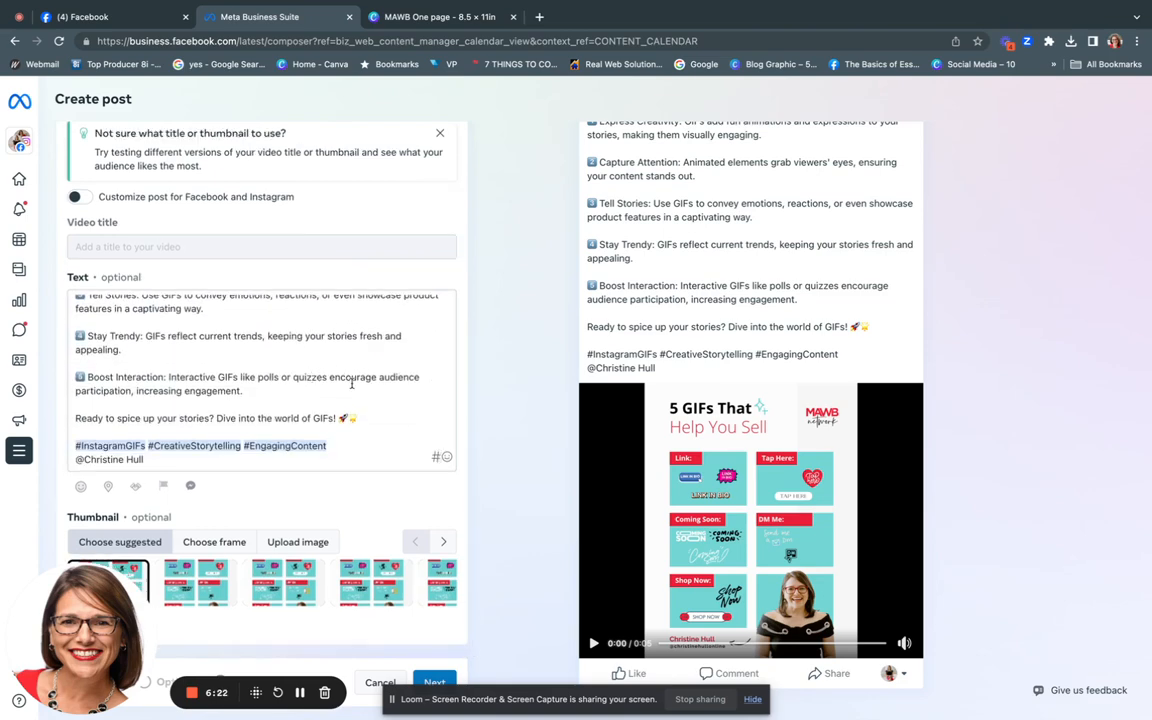
pyautogui.scroll(5, 350, 380)
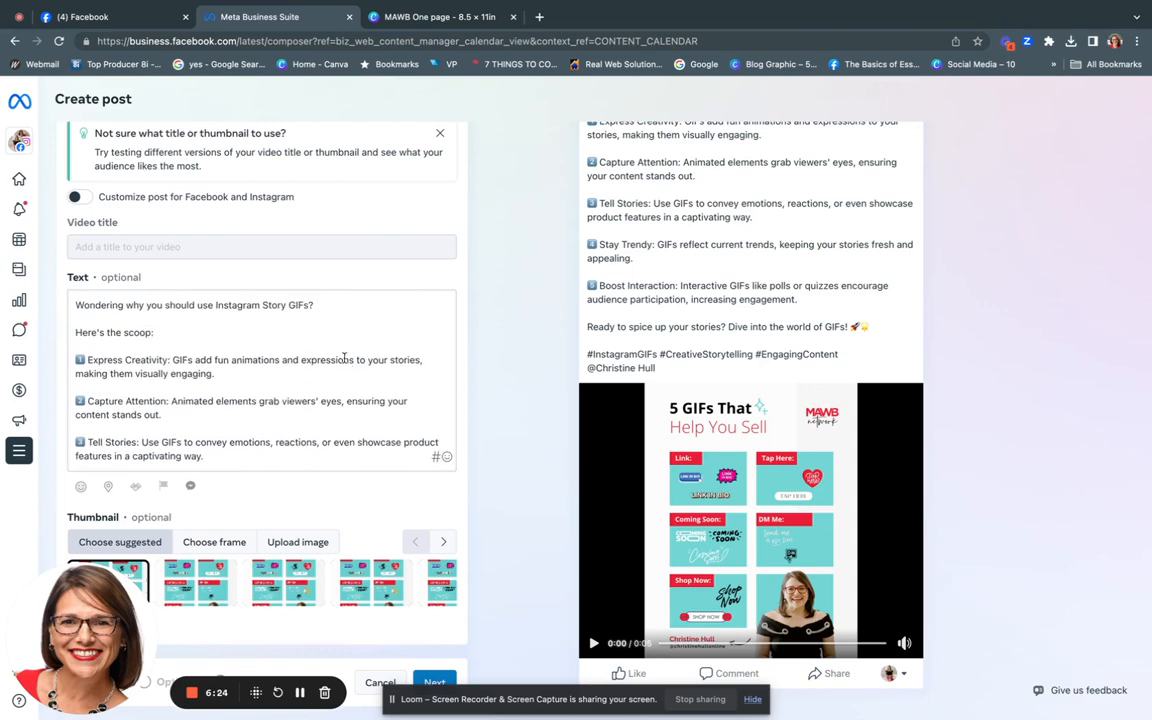
pyautogui.click(314, 334)
pyautogui.scroll(-3, 310, 370)
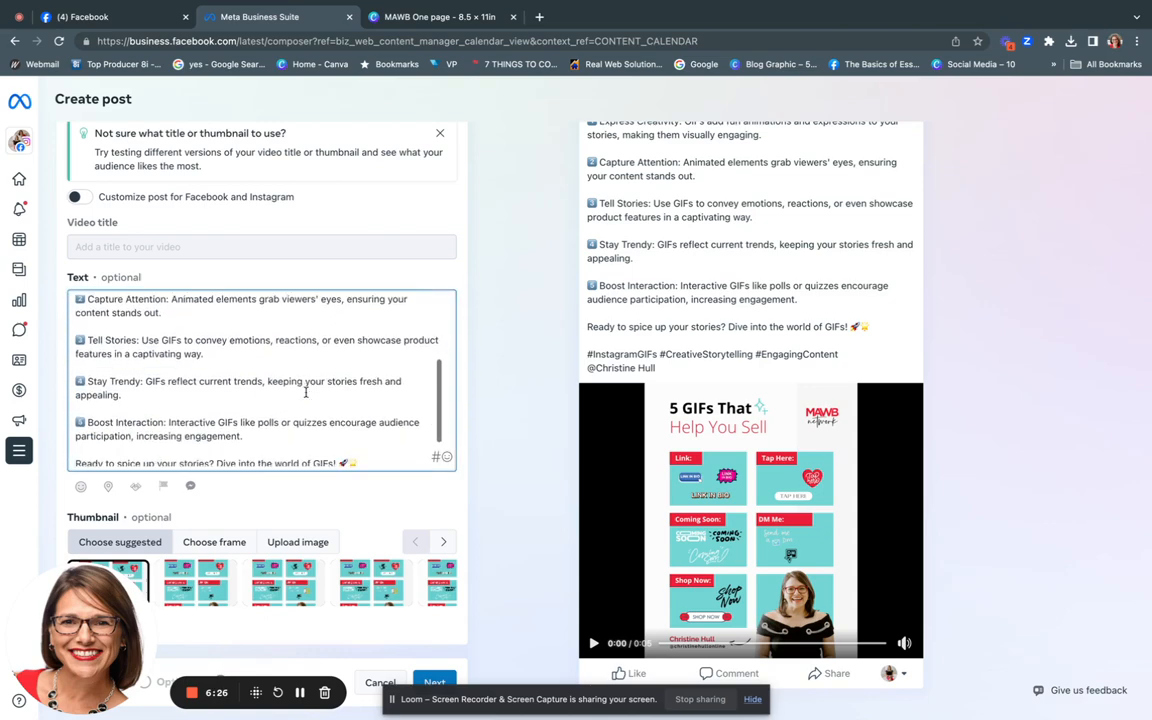
pyautogui.scroll(-3, 306, 392)
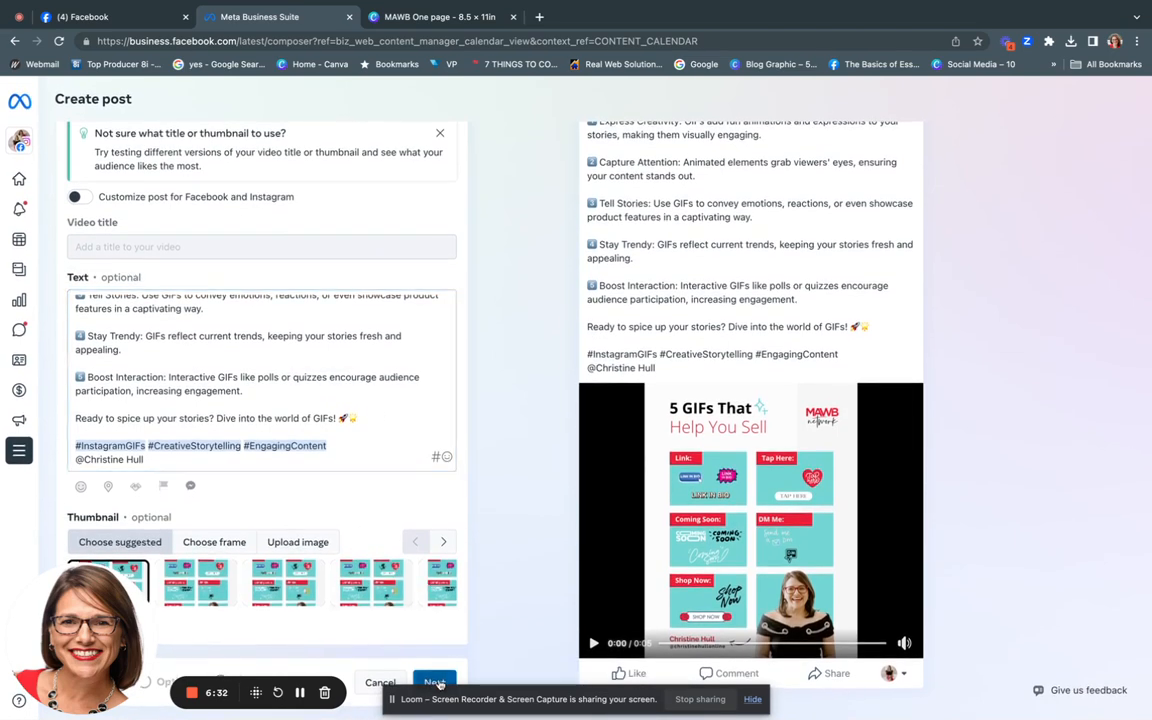
# Step: Continue to the video's scheduling options and set the Facebook publish time to 09:00 AM
pyautogui.scroll(-10, 426, 493)
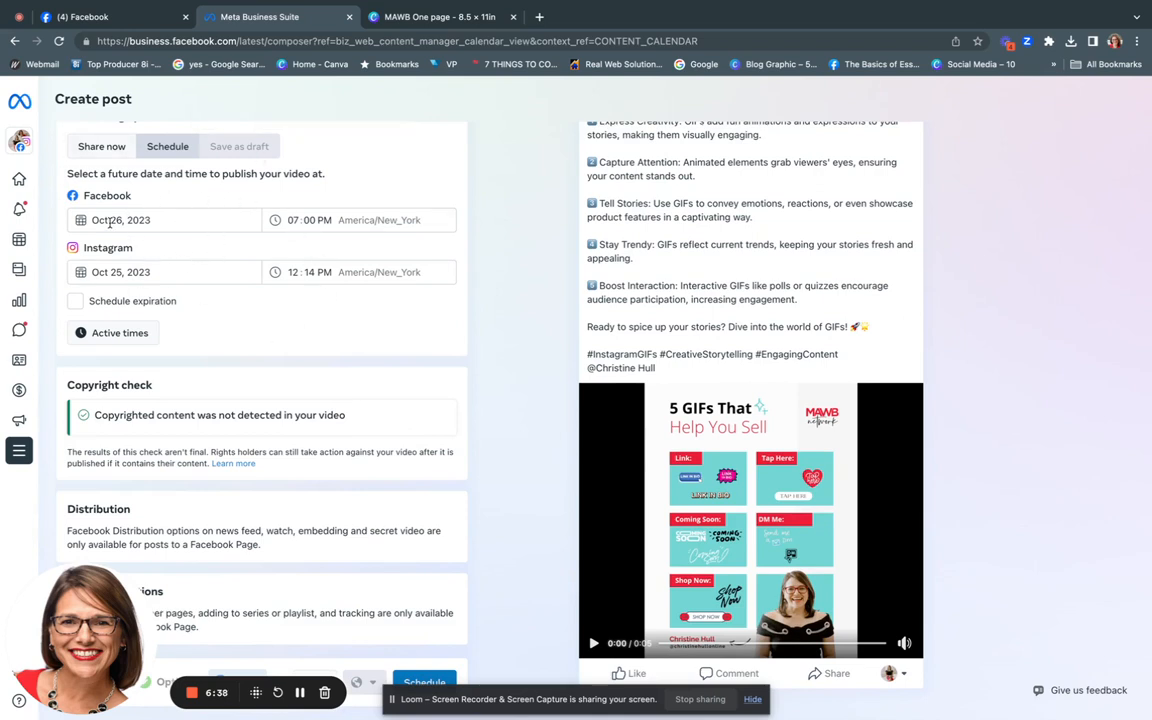
pyautogui.click(293, 220)
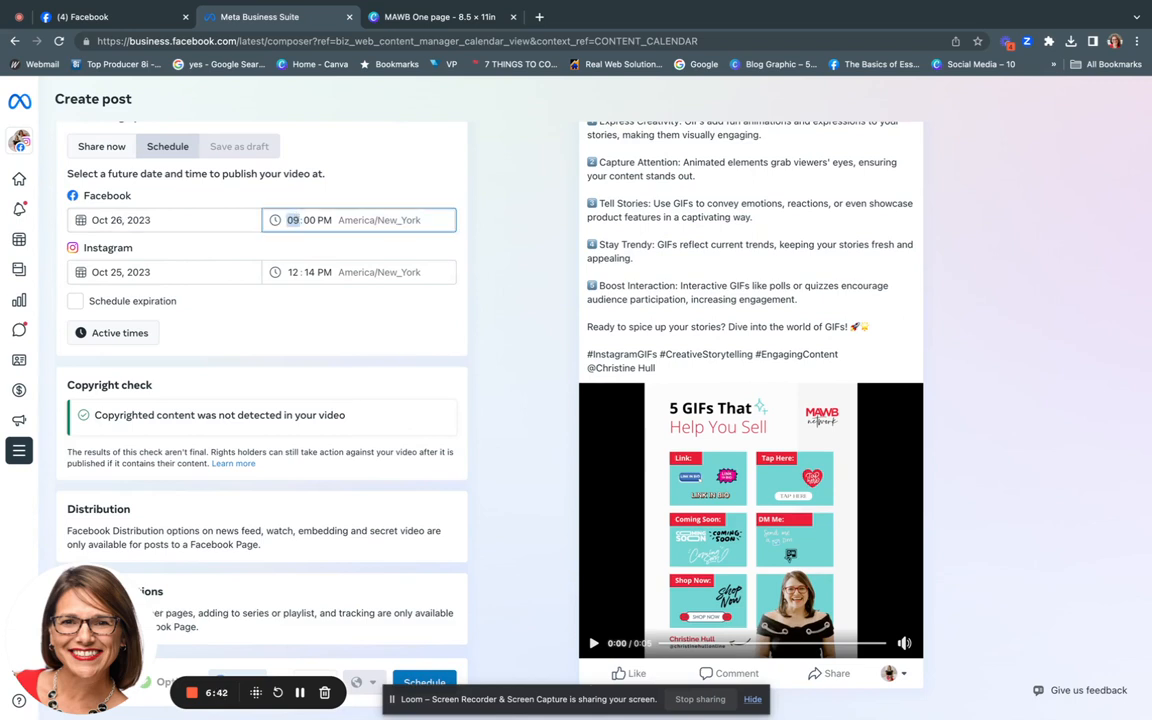
pyautogui.press('Tab')
pyautogui.press('Tab')
# Step: Set the Instagram publish date to Oct 26, 2023 and its time to 09:00 AM
pyautogui.click(150, 266)
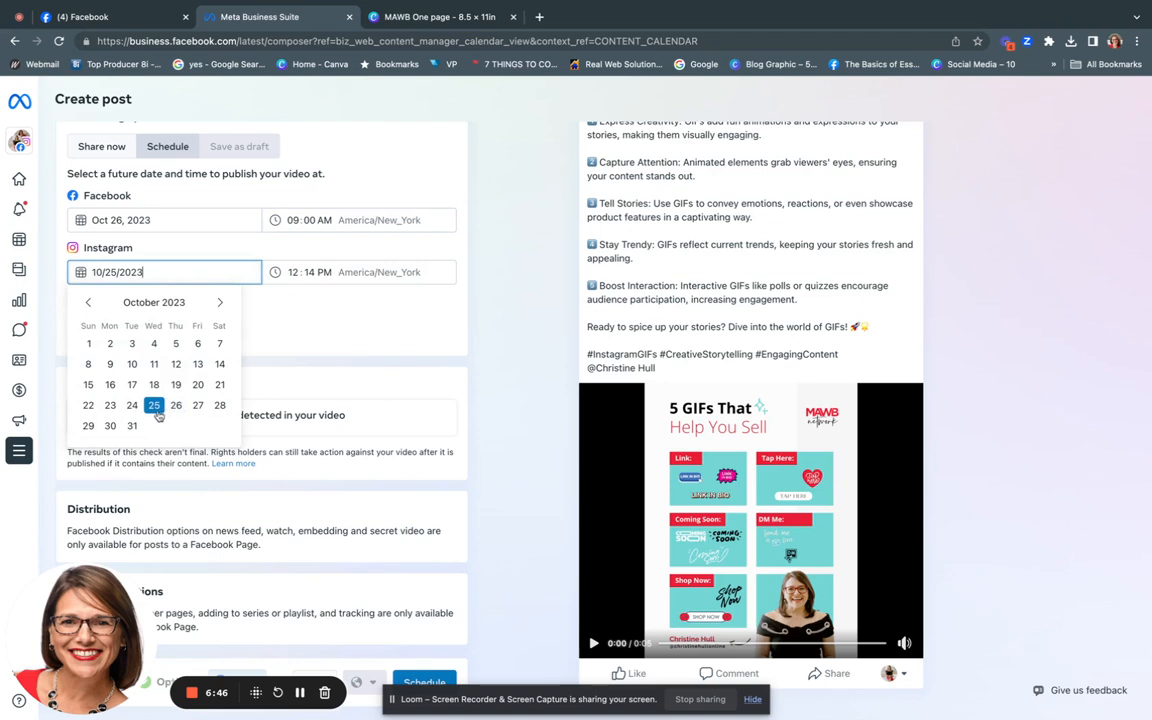
pyautogui.click(174, 405)
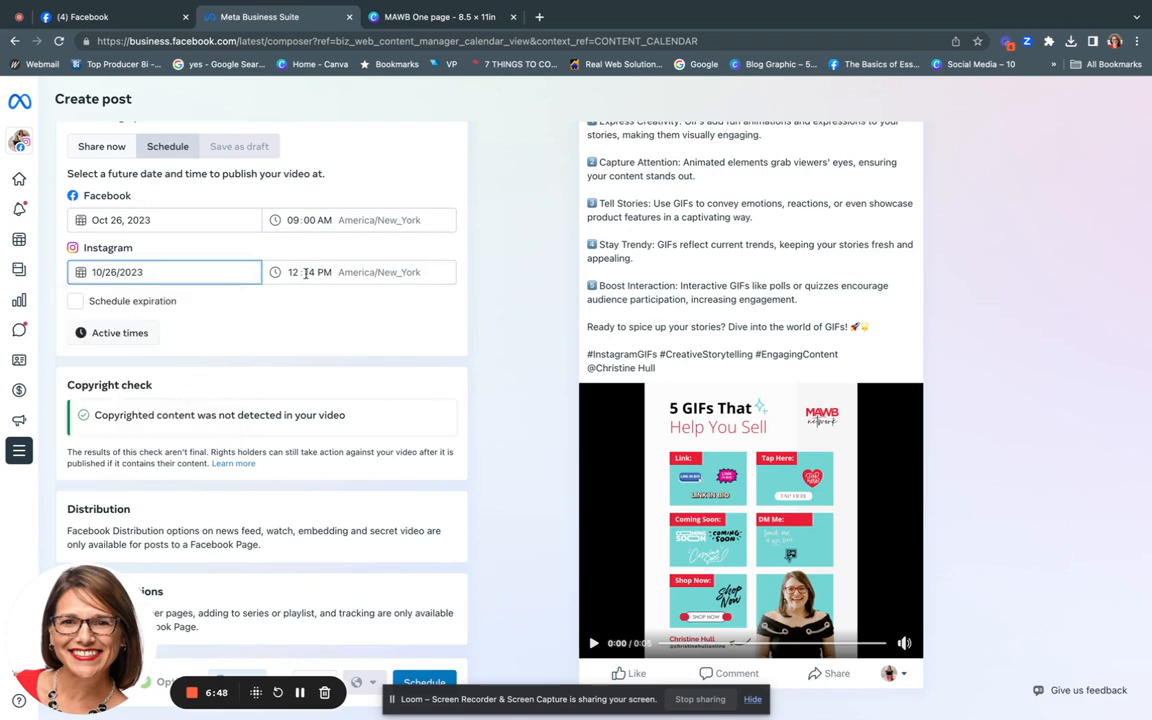
pyautogui.click(294, 272)
pyautogui.write('09:')
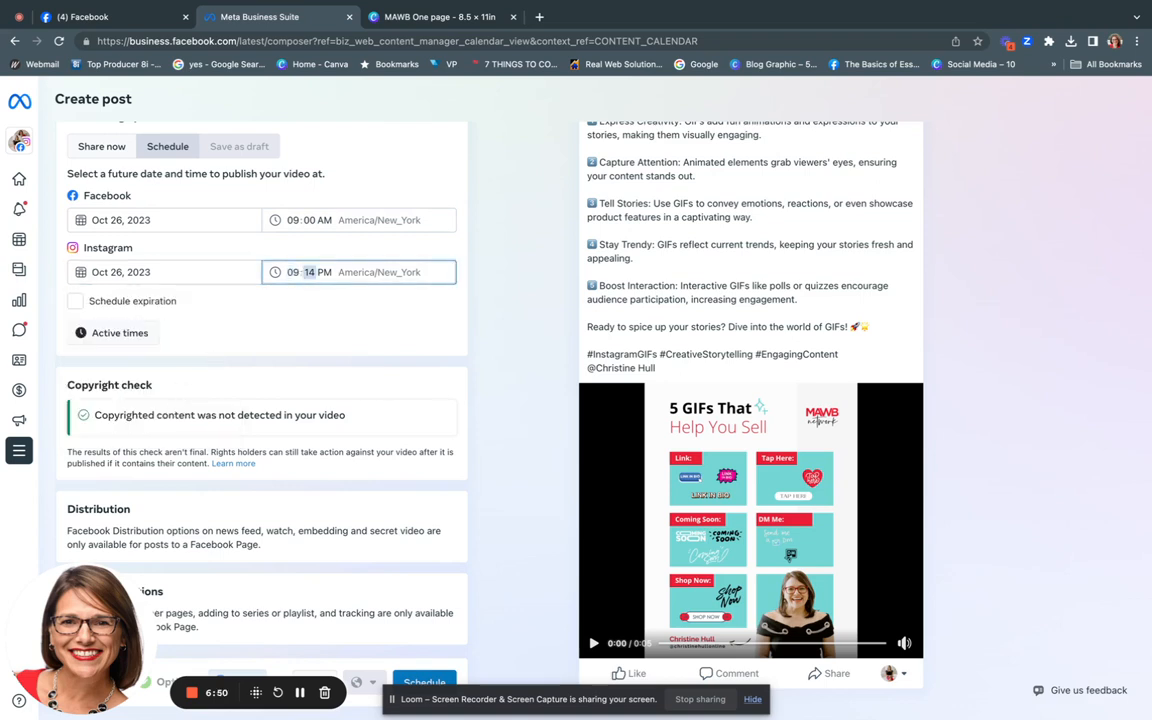
pyautogui.write('00')
# Step: Schedule the video post on both platforms, finish the composer and reload the Planner calendar
pyautogui.click(422, 679)
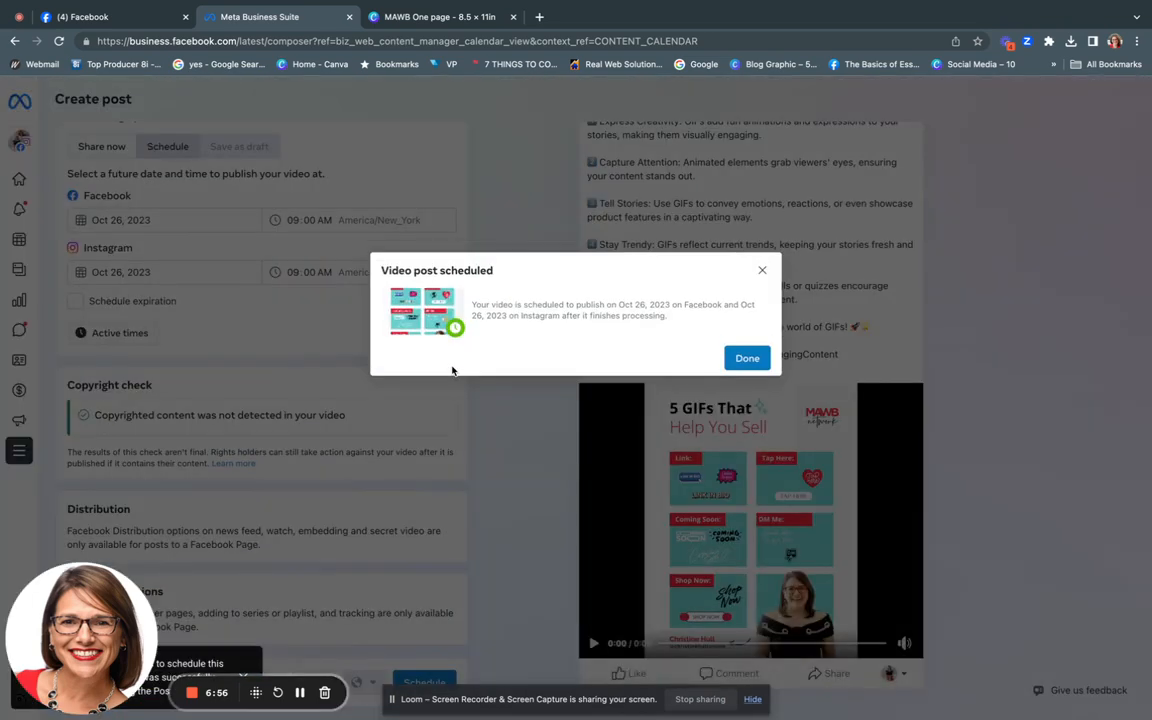
pyautogui.click(746, 359)
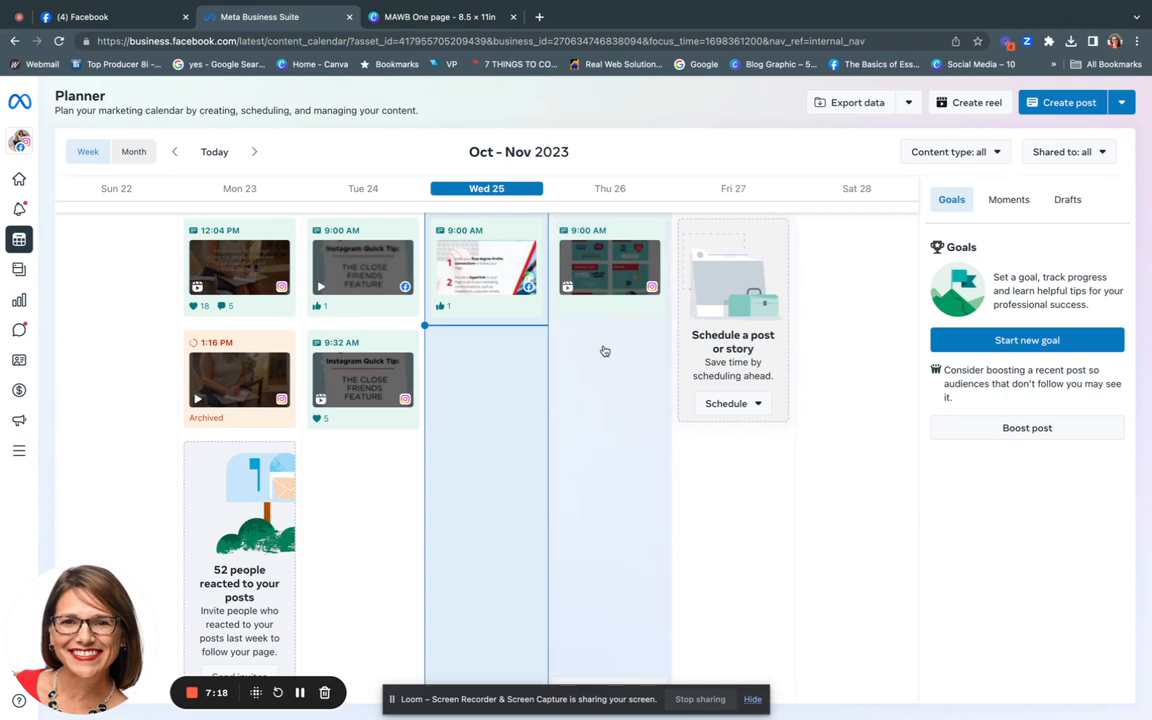
pyautogui.click(58, 42)
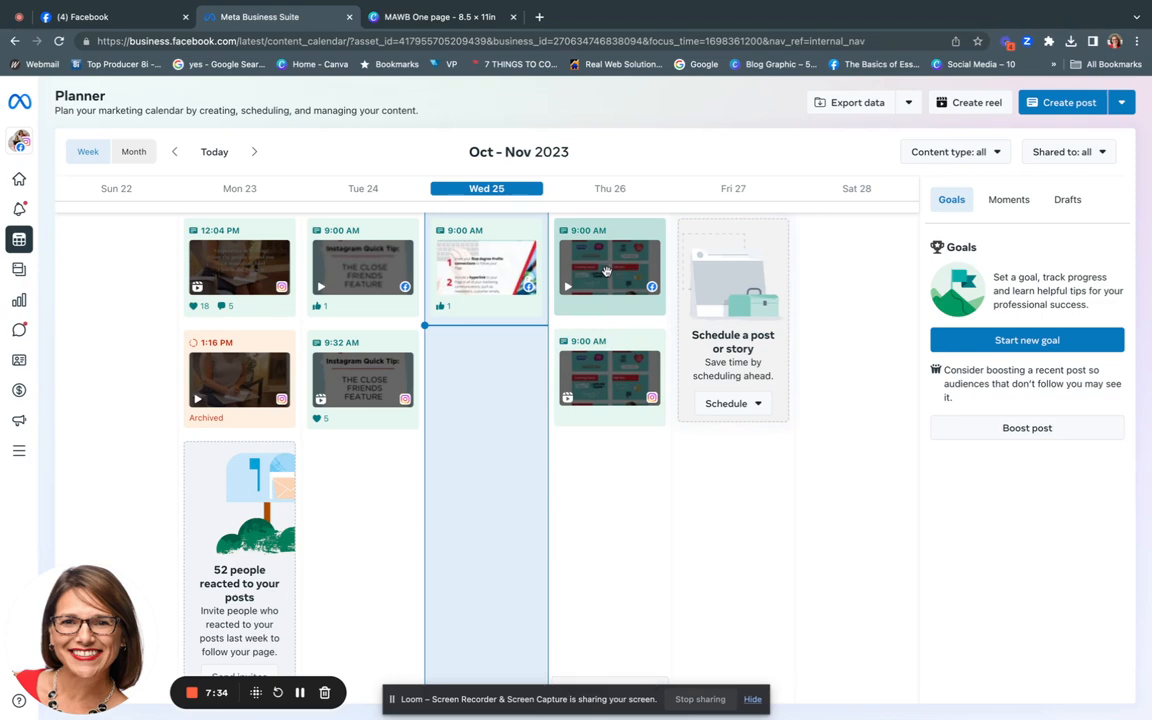
# Step: Examine the details and available post actions of the Facebook post scheduled for Thursday 26 at 9:00 AM, and close them
pyautogui.click(606, 271)
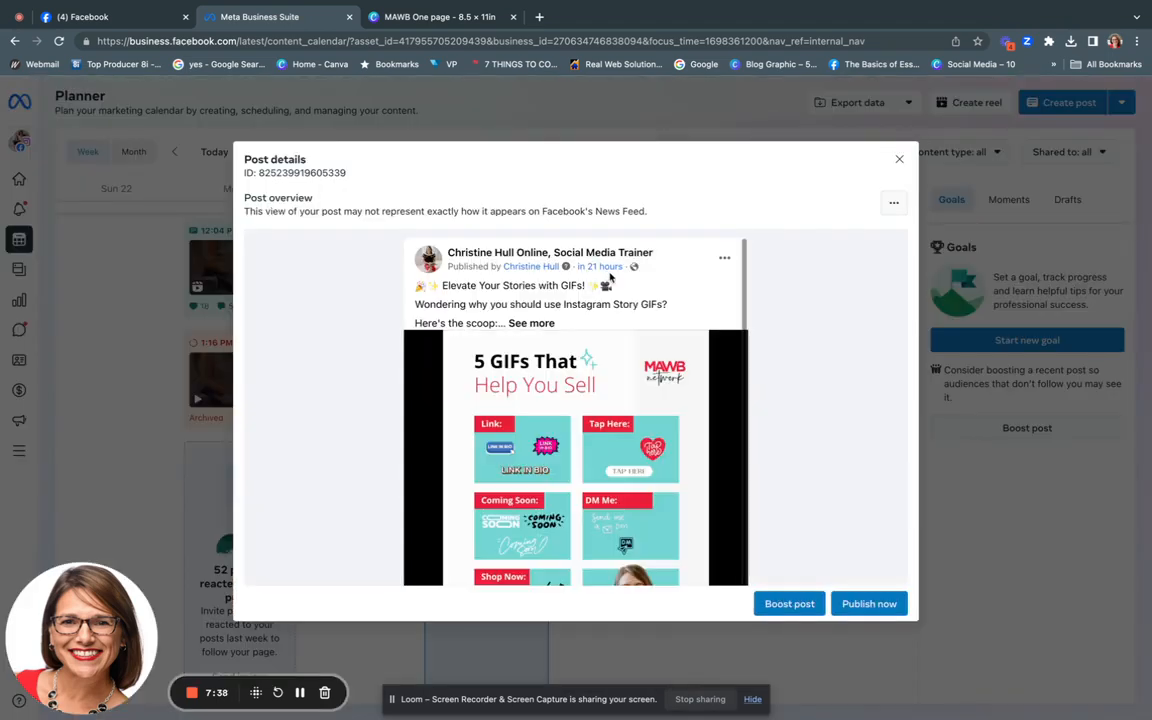
pyautogui.click(723, 259)
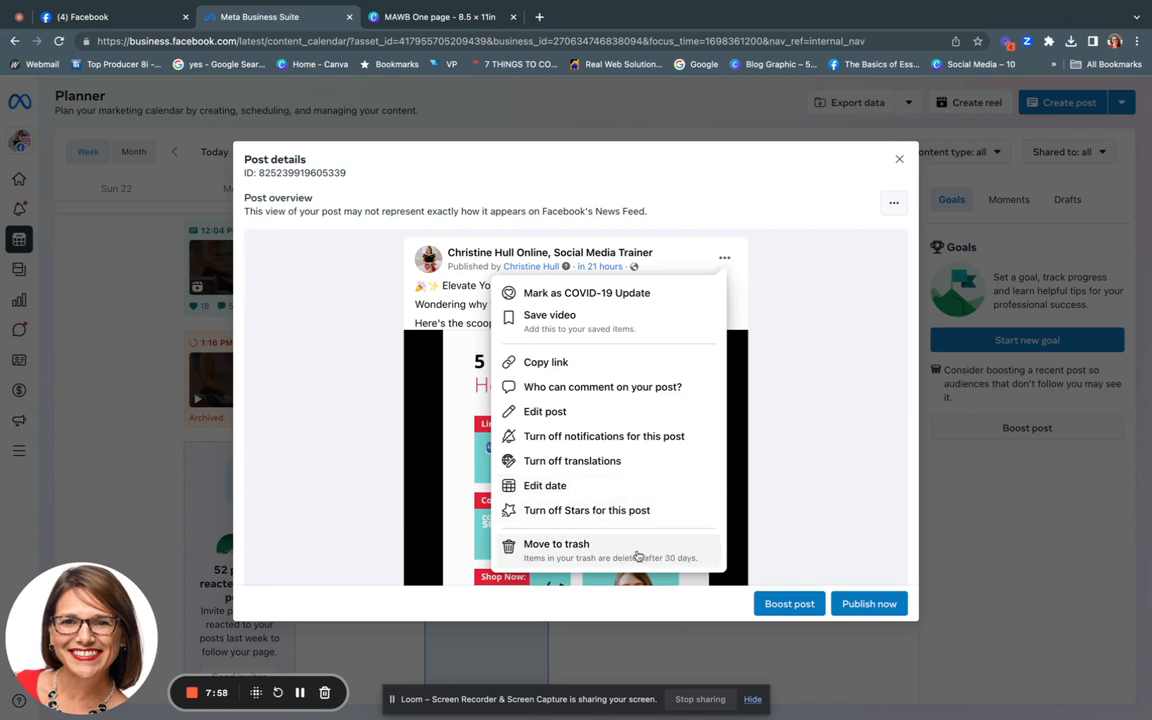
pyautogui.click(898, 162)
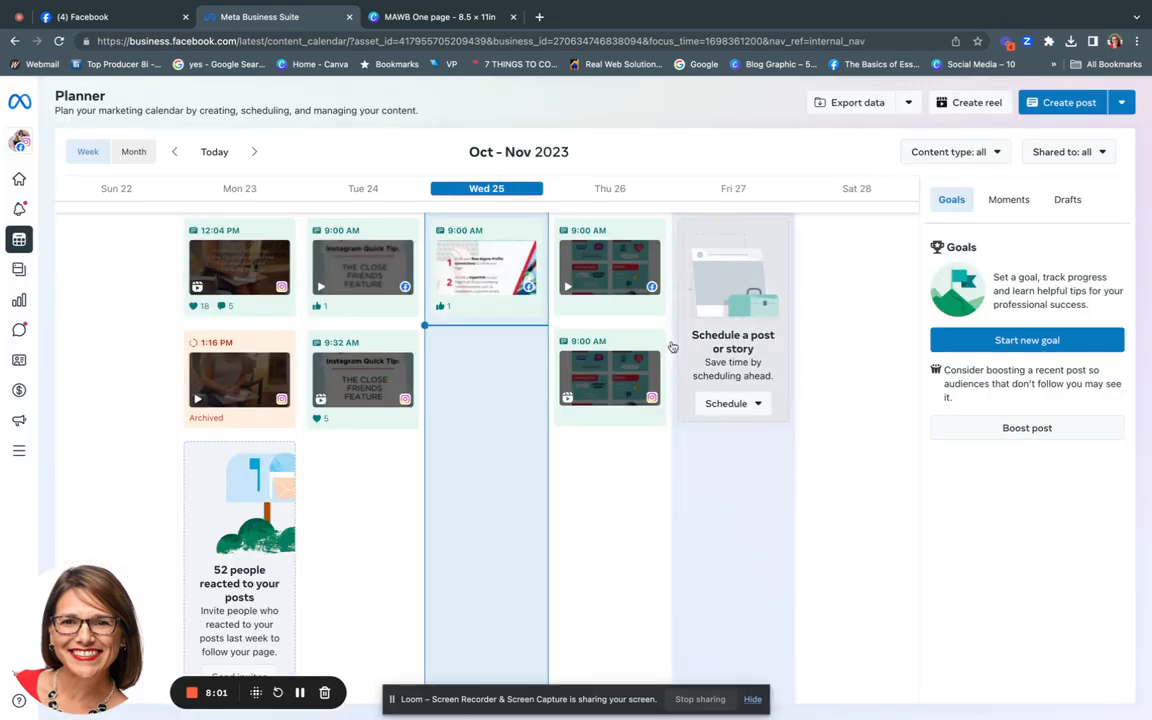
# Step: Examine the preview and edit, reschedule, draft and delete options of the Instagram reel scheduled for Thursday 26, and close its details
pyautogui.click(633, 394)
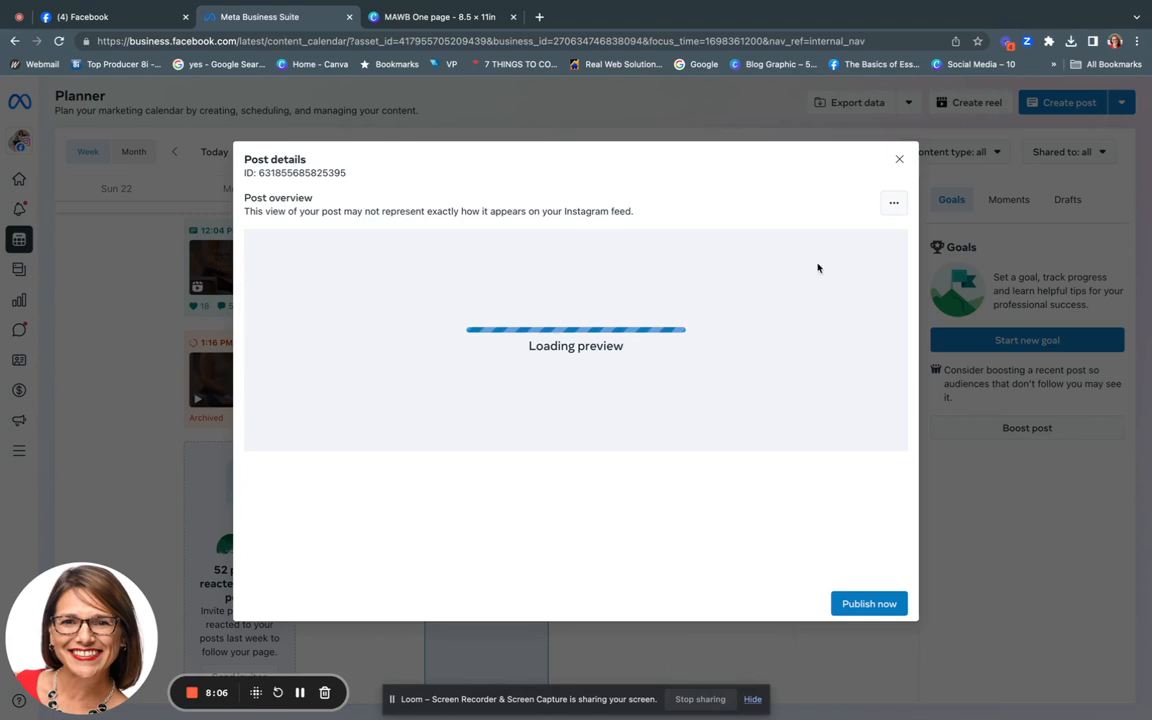
pyautogui.click(897, 204)
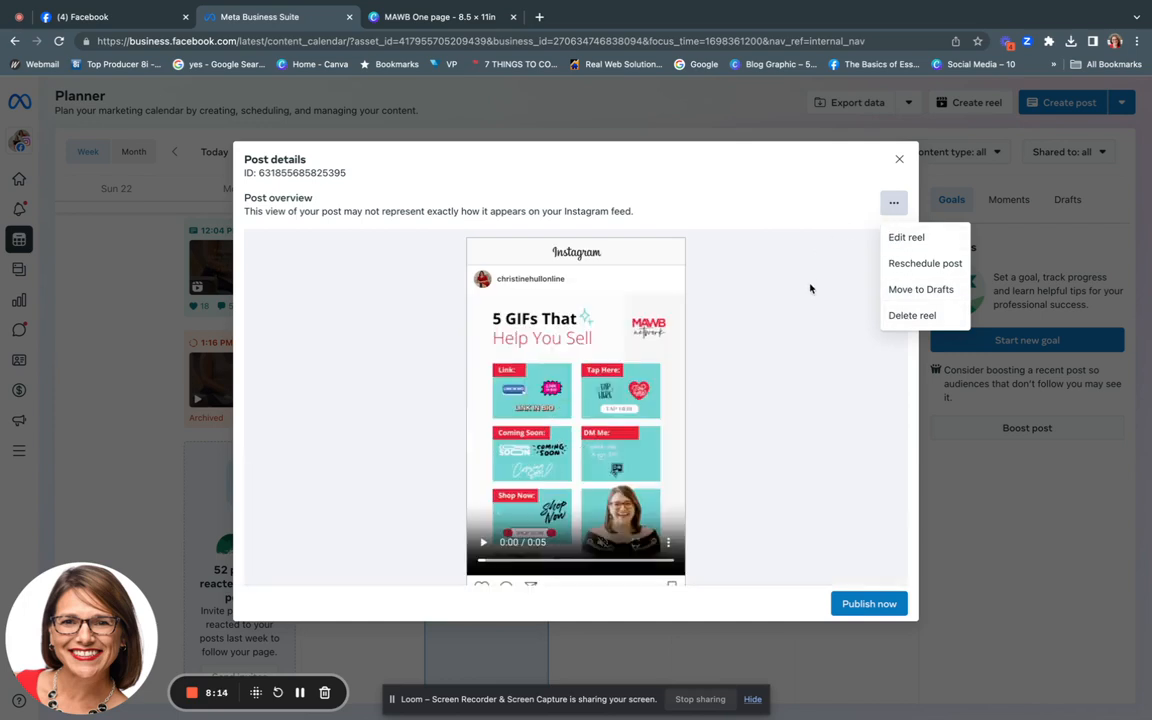
pyautogui.scroll(-2, 810, 288)
pyautogui.scroll(2, 810, 288)
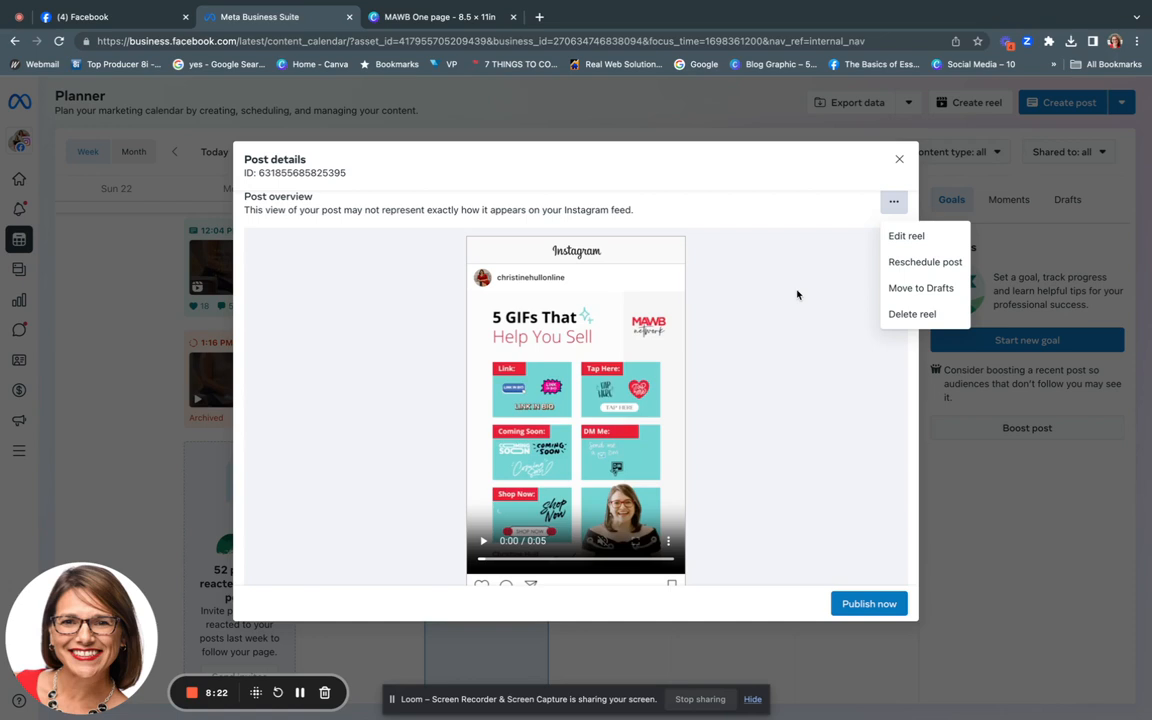
pyautogui.click(900, 163)
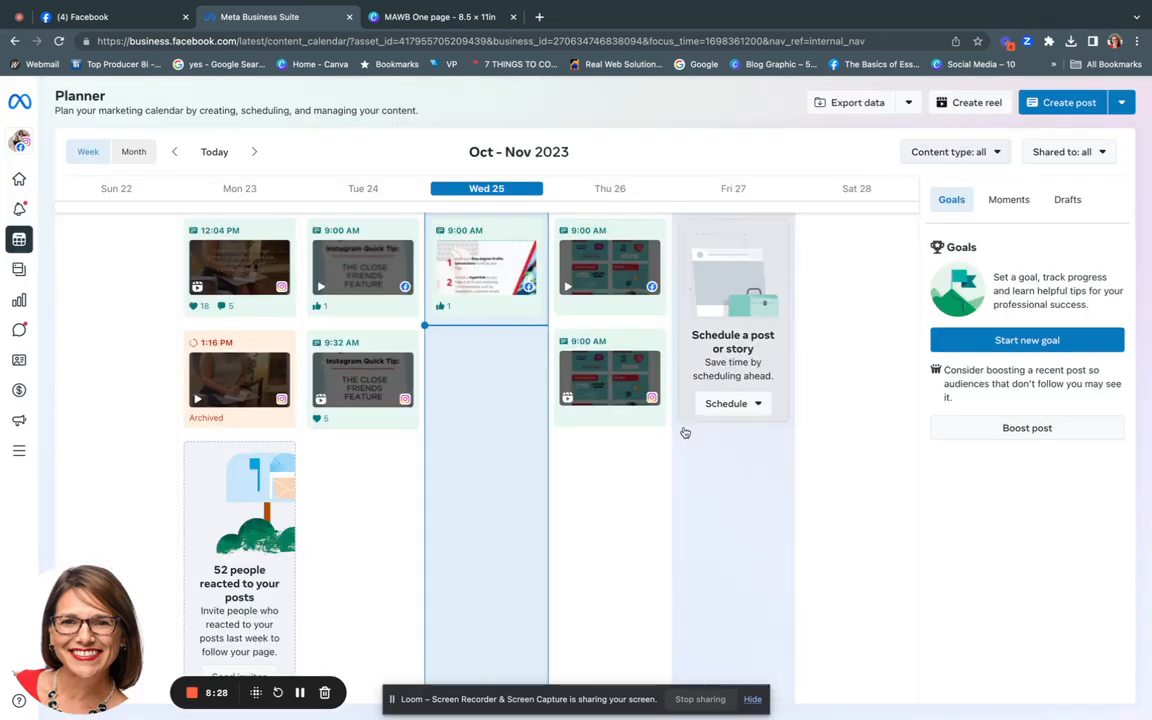